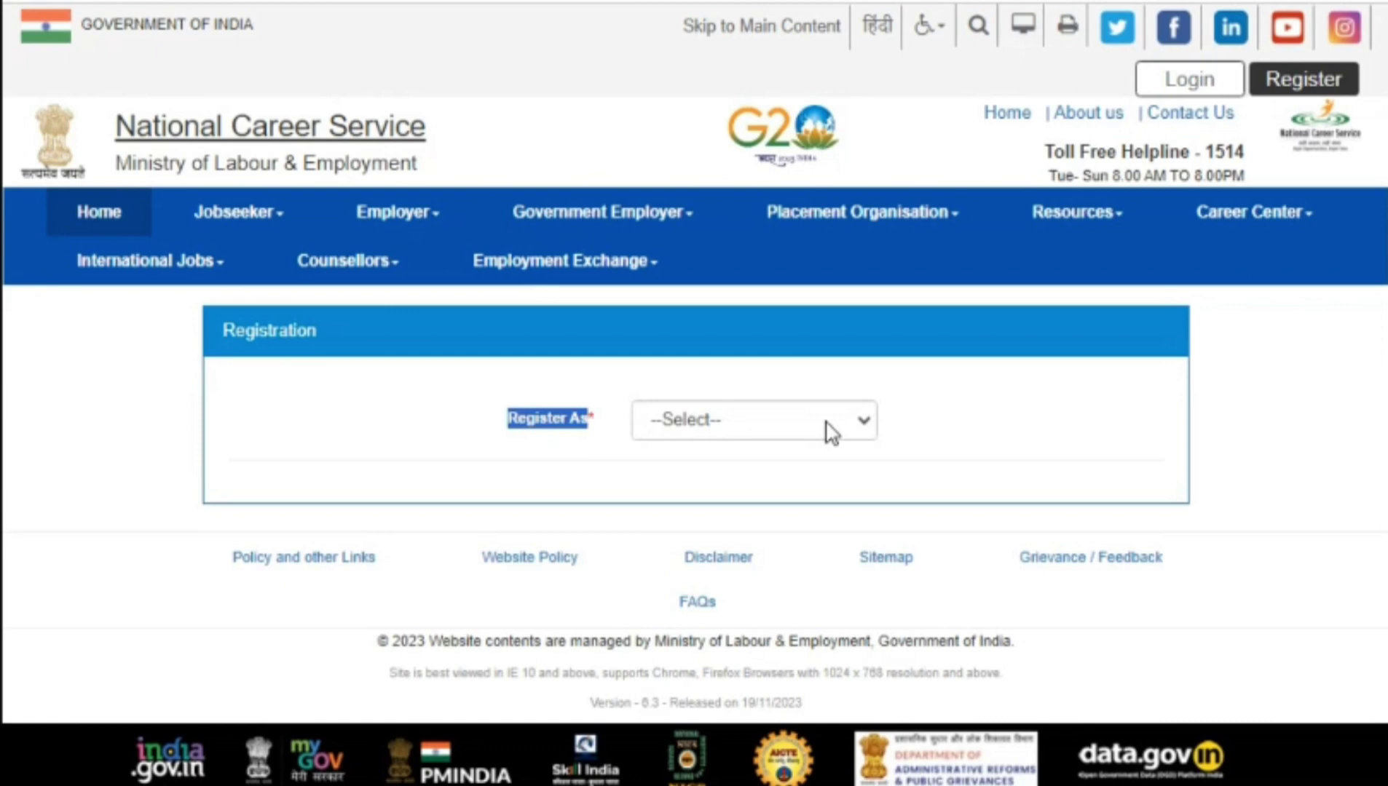
# Step: Register as a Jobseeker and choose Pan Card as the UID type
pyautogui.click(831, 432)
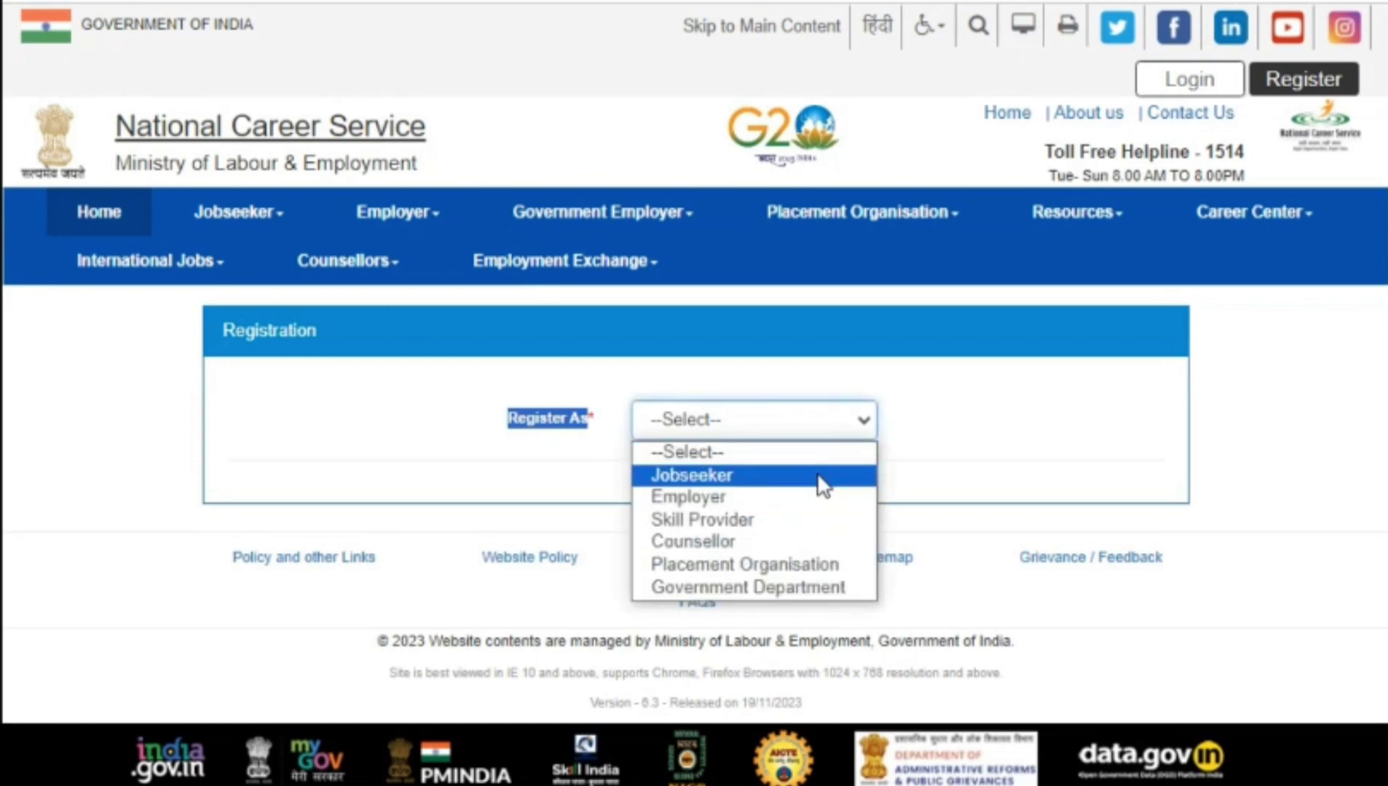
pyautogui.click(823, 477)
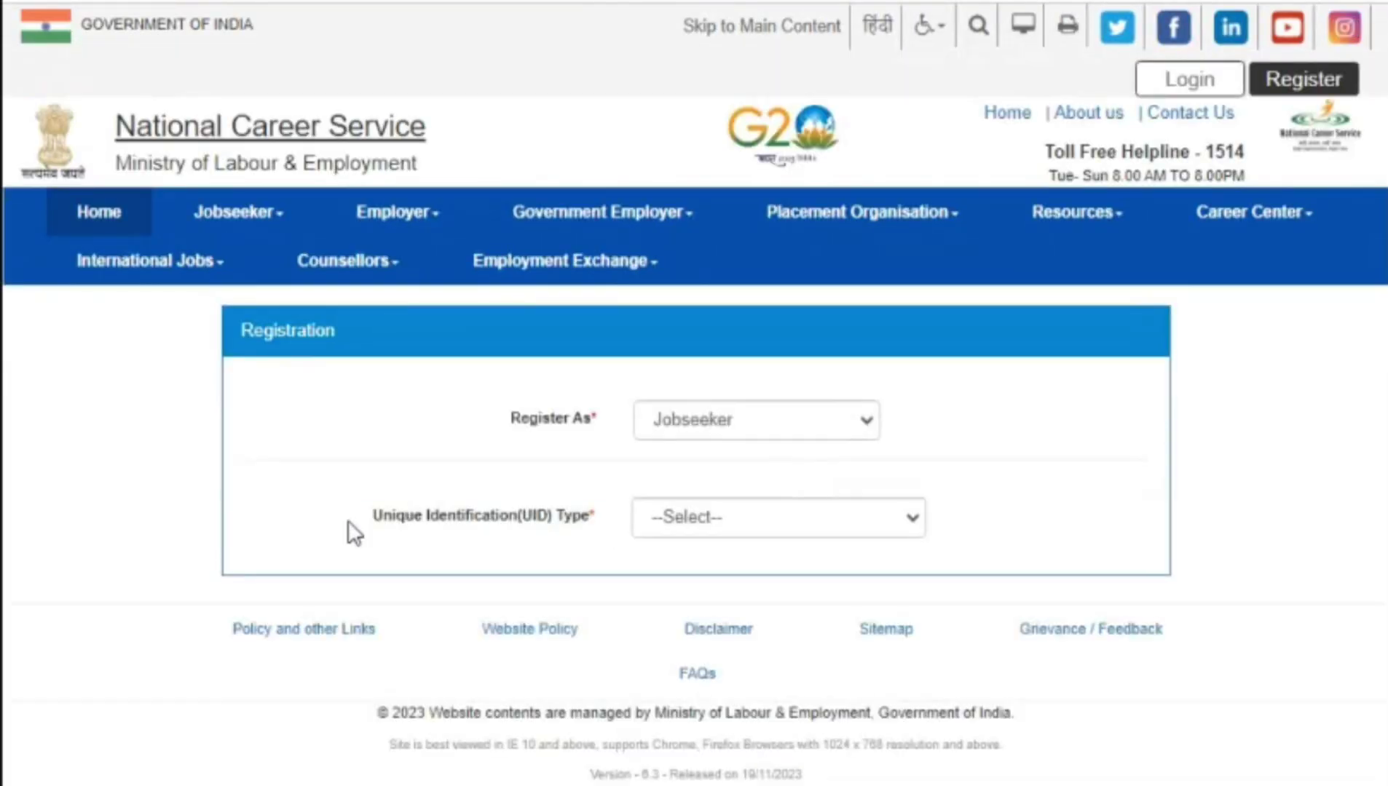
pyautogui.moveTo(347, 521); pyautogui.dragTo(602, 518)
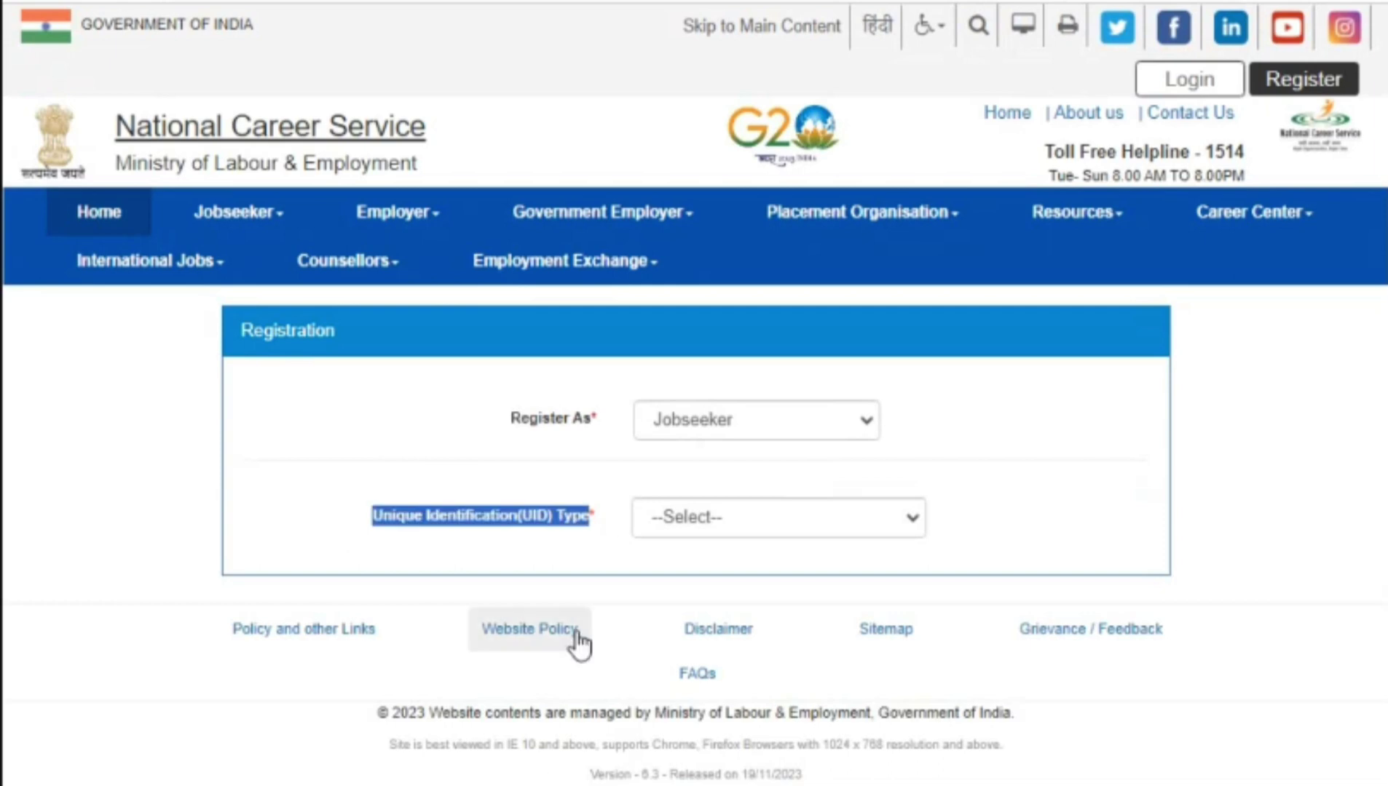
pyautogui.click(911, 529)
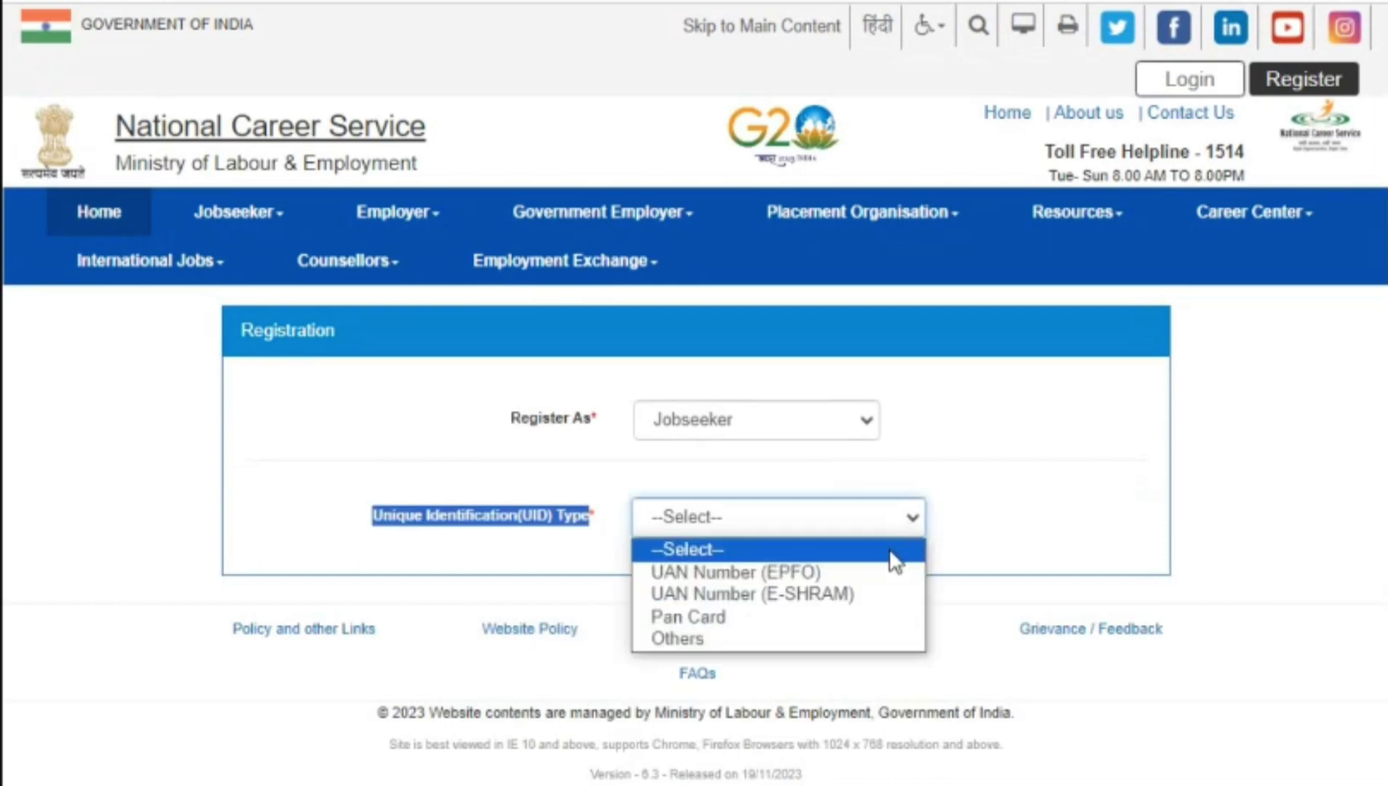
pyautogui.click(859, 616)
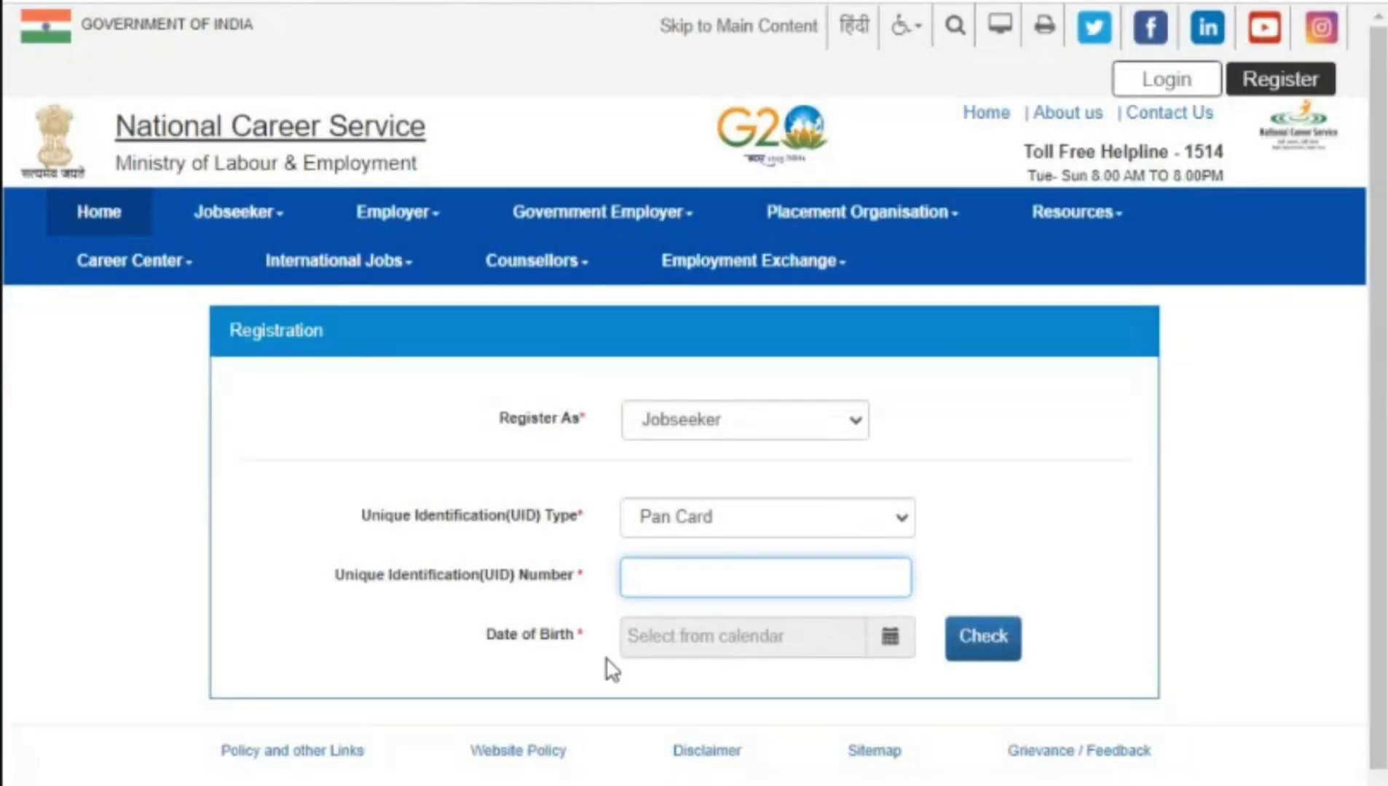
# Step: Set the date of birth to the 22nd in 1995 and verify the ID with Check
pyautogui.click(728, 637)
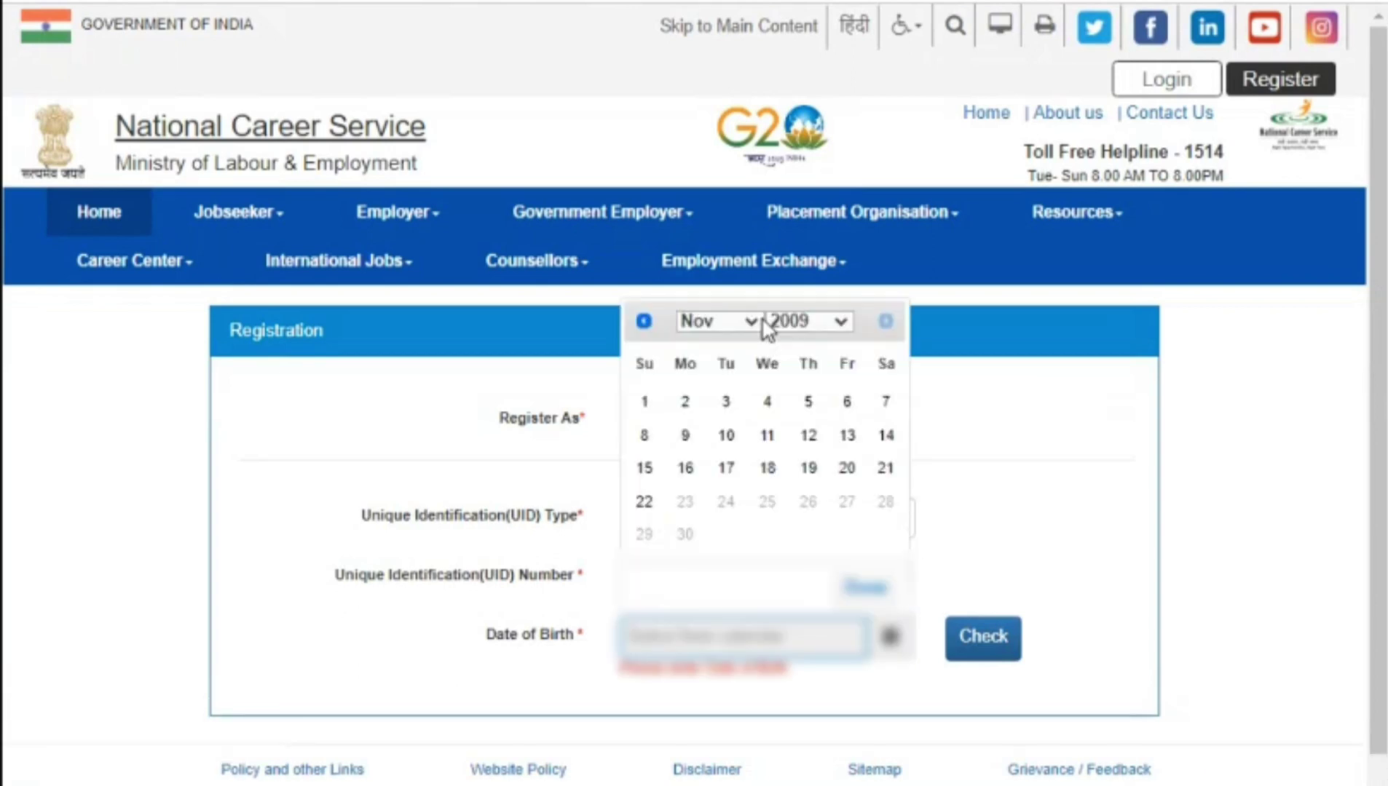
pyautogui.click(644, 502)
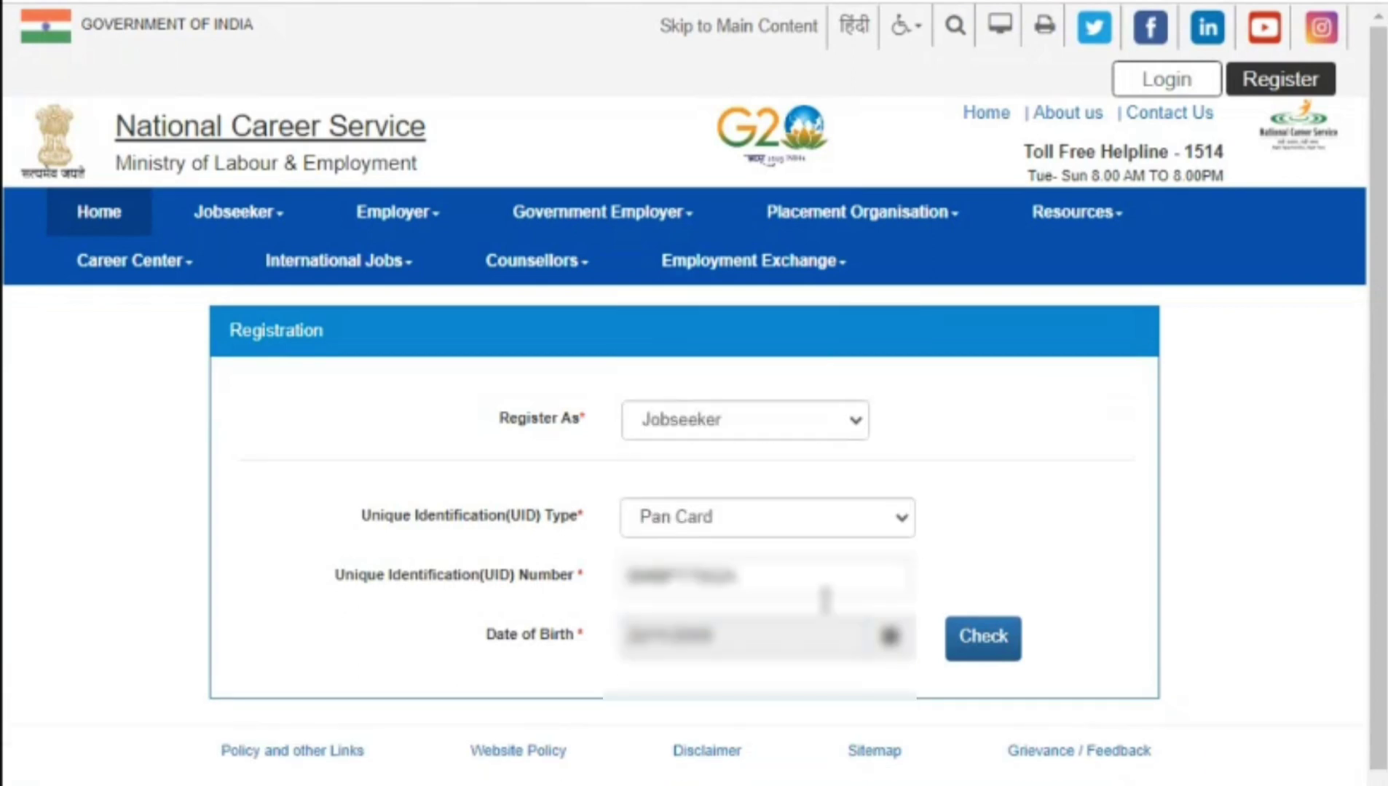
pyautogui.click(710, 643)
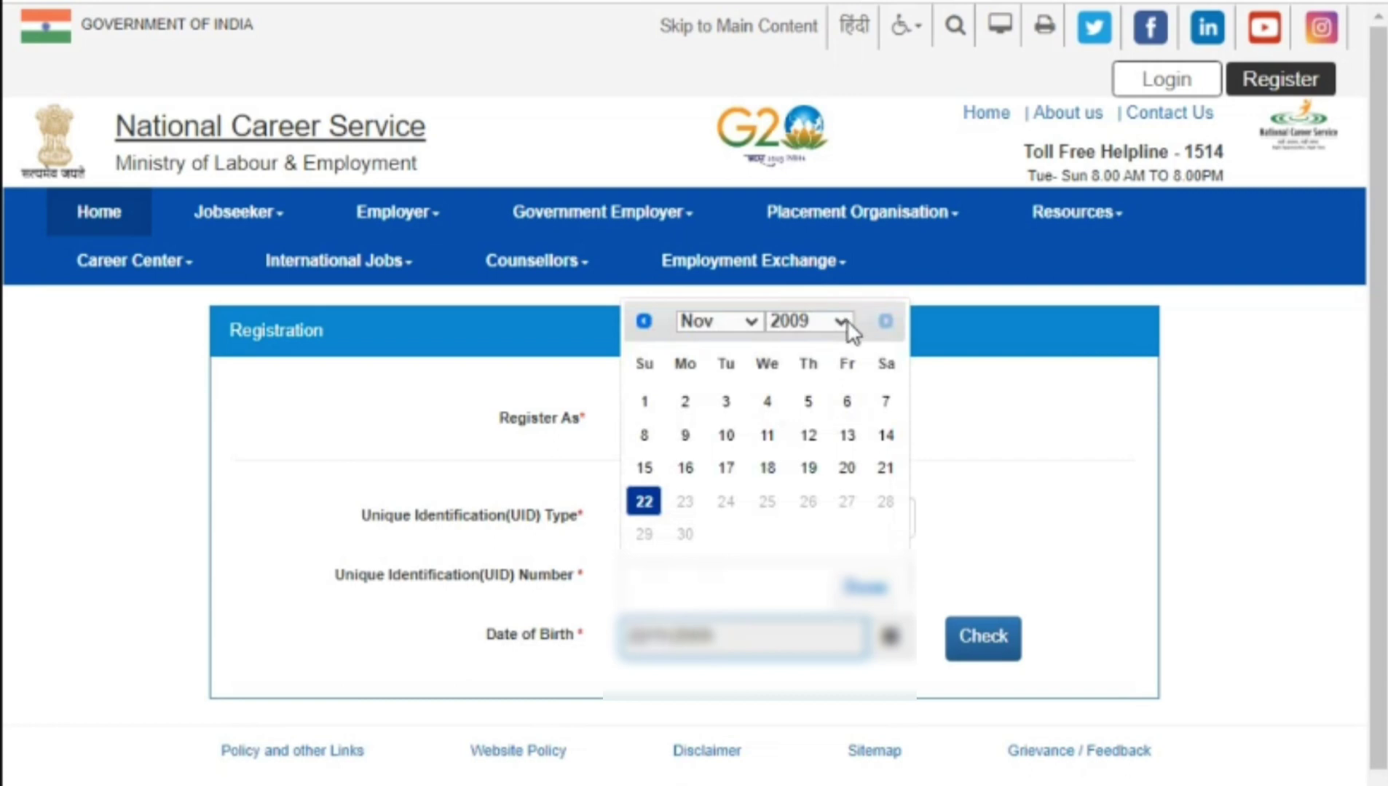
pyautogui.click(846, 319)
pyautogui.click(822, 461)
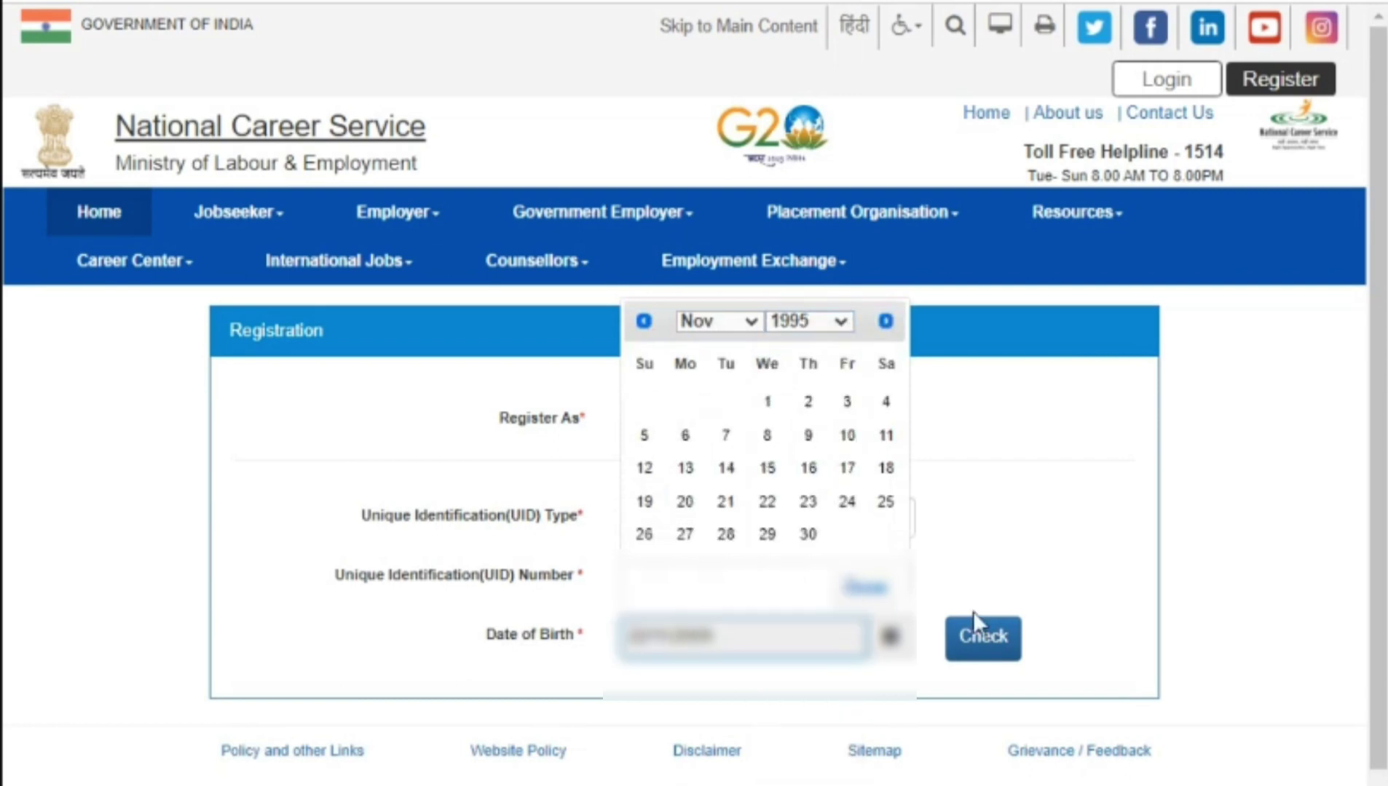
pyautogui.click(994, 645)
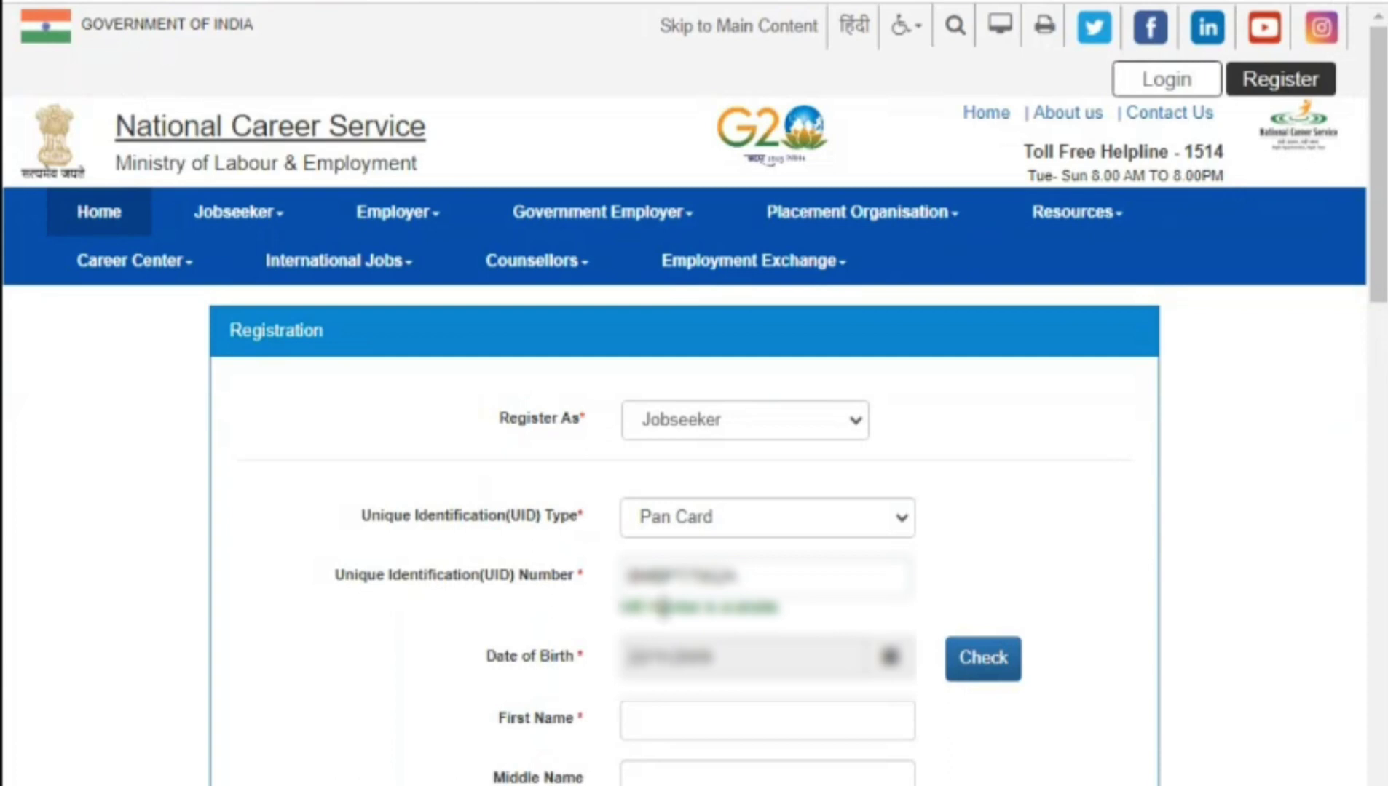
# Step: Enter the jobseeker's first name, moving the surname into the Last Name field
pyautogui.moveTo(663, 607); pyautogui.dragTo(834, 551)
pyautogui.scroll(-8, 604, 156)
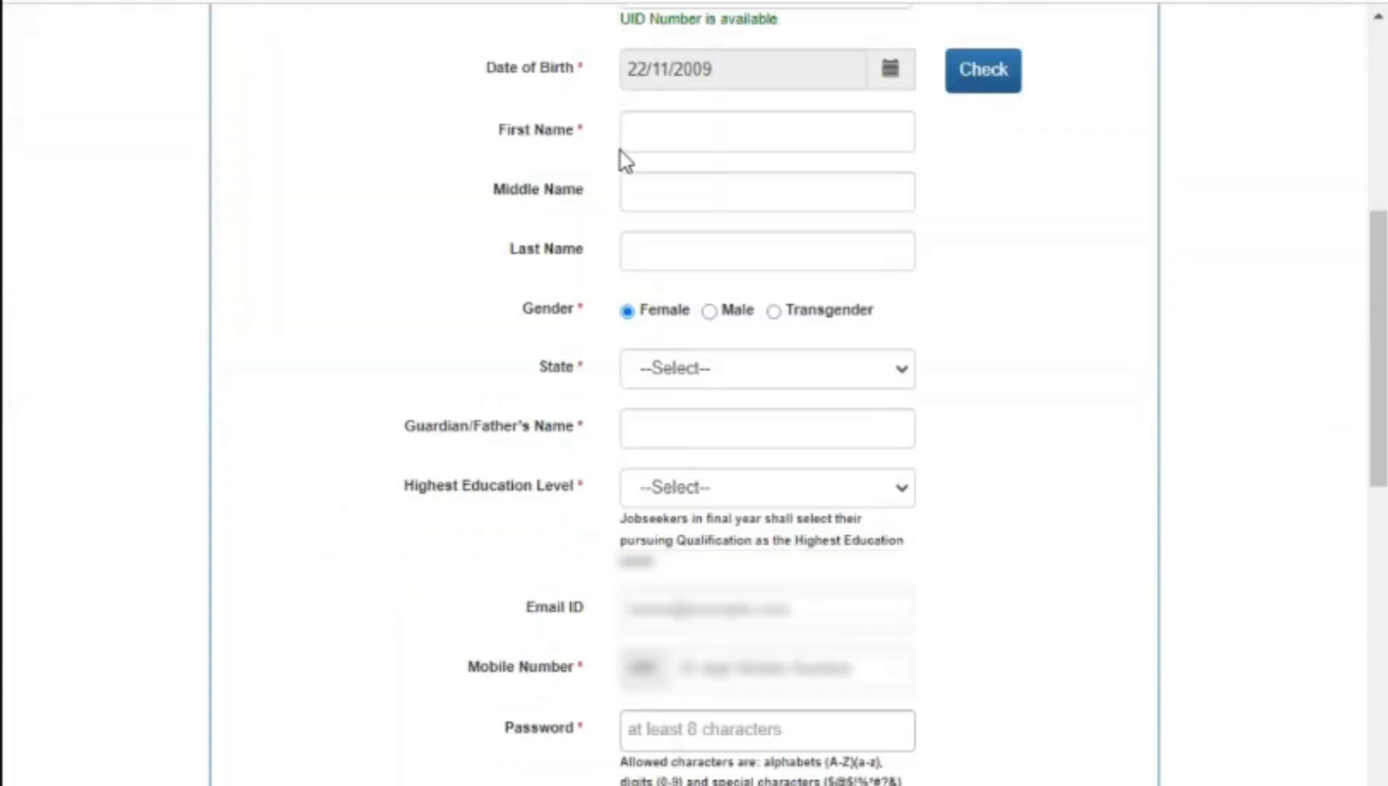
pyautogui.click(639, 137)
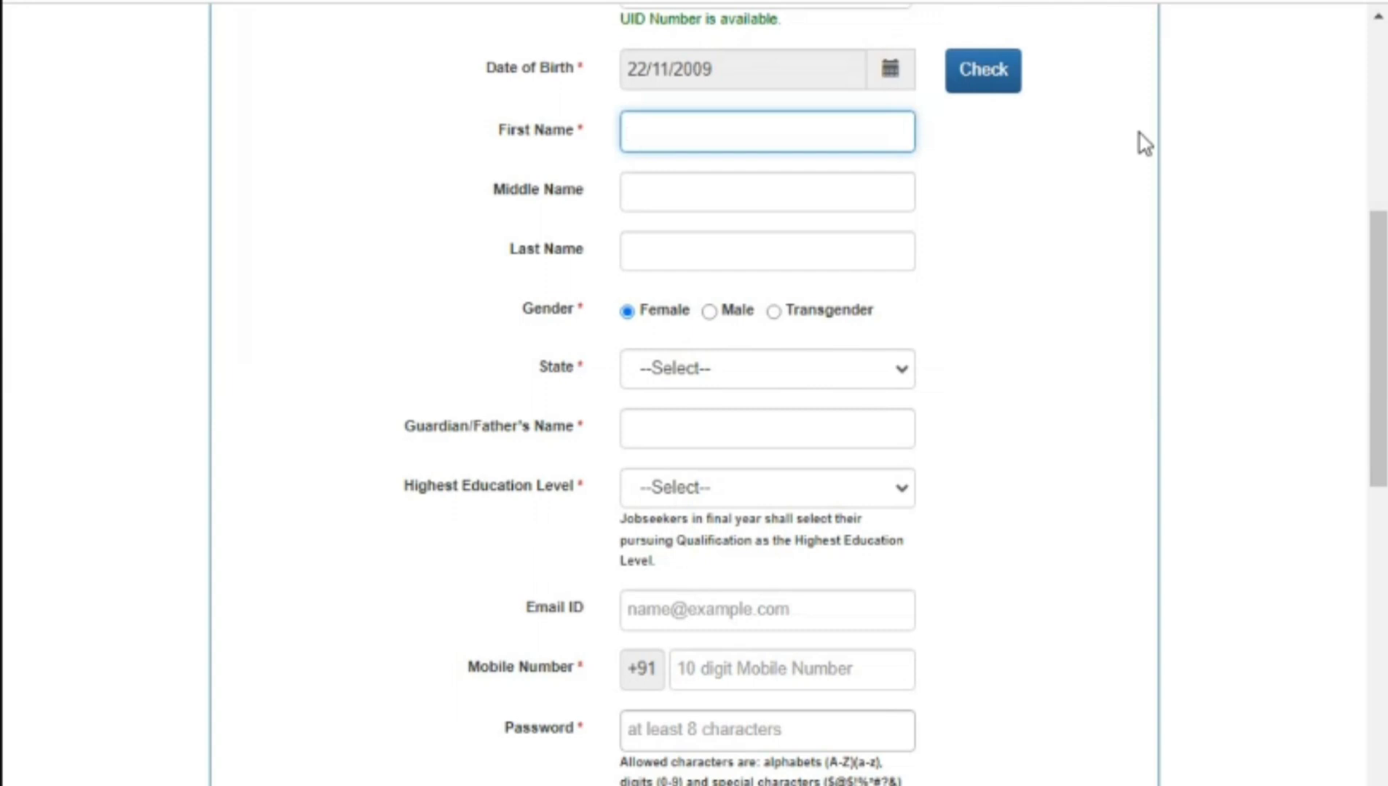
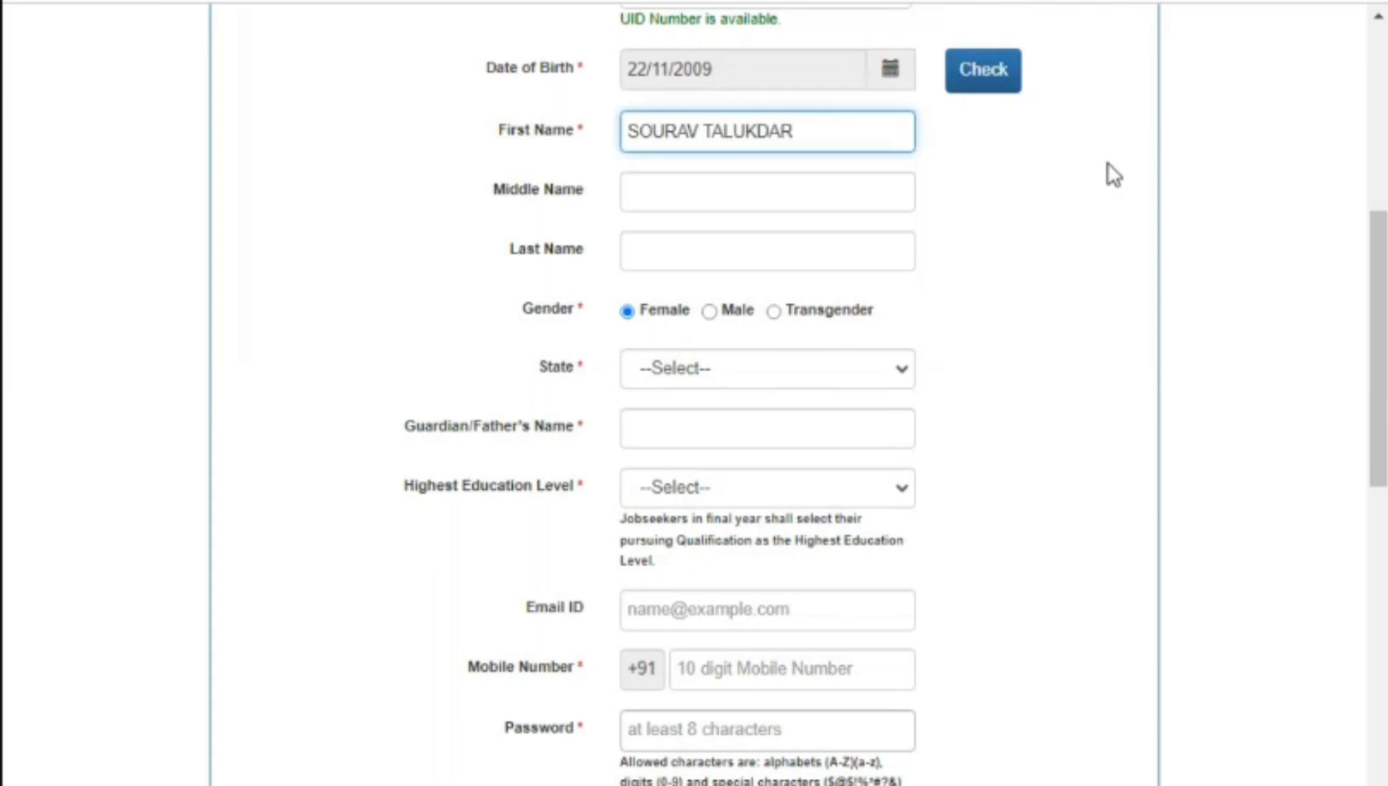
pyautogui.doubleClick(759, 133)
pyautogui.hotkey('ctrl', 'c')
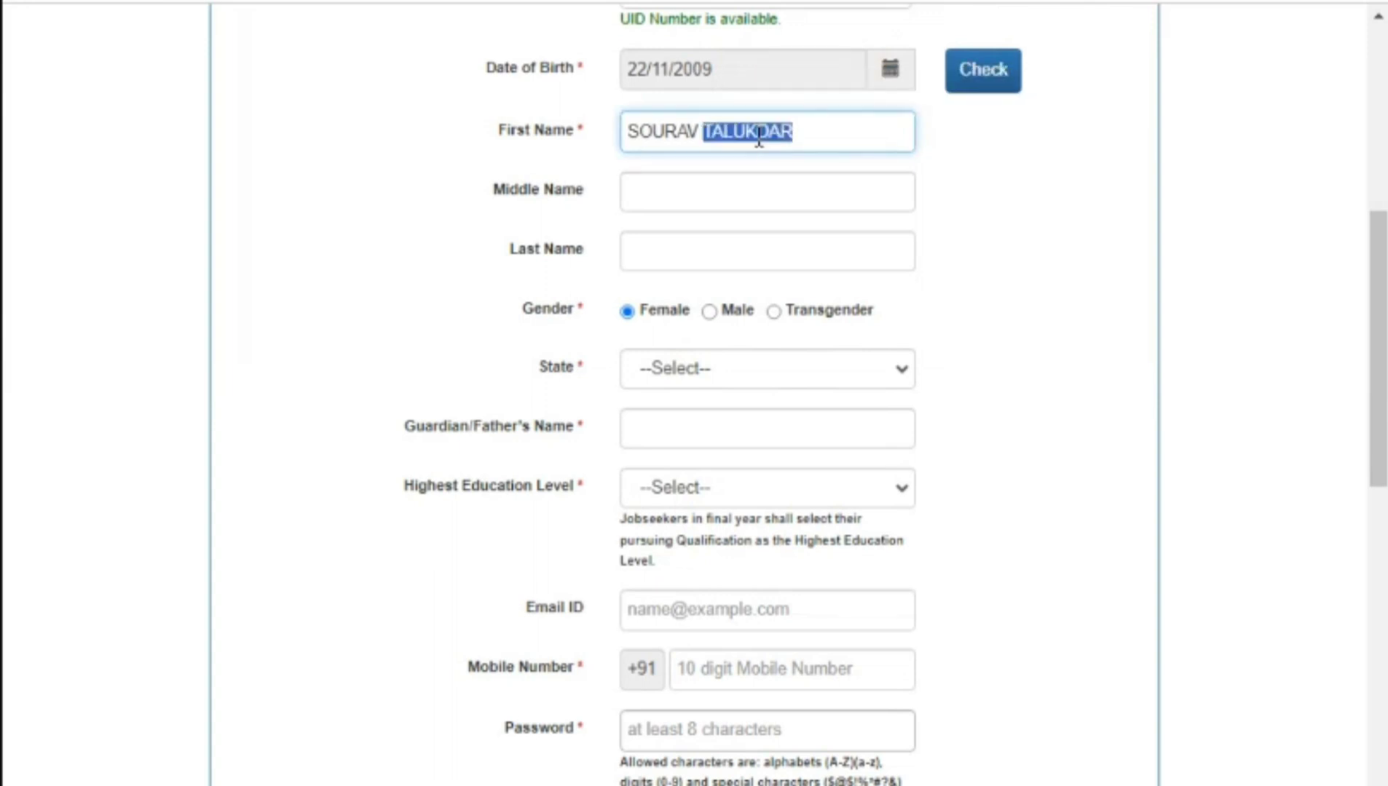
pyautogui.press('BackSpace')
pyautogui.click(668, 253)
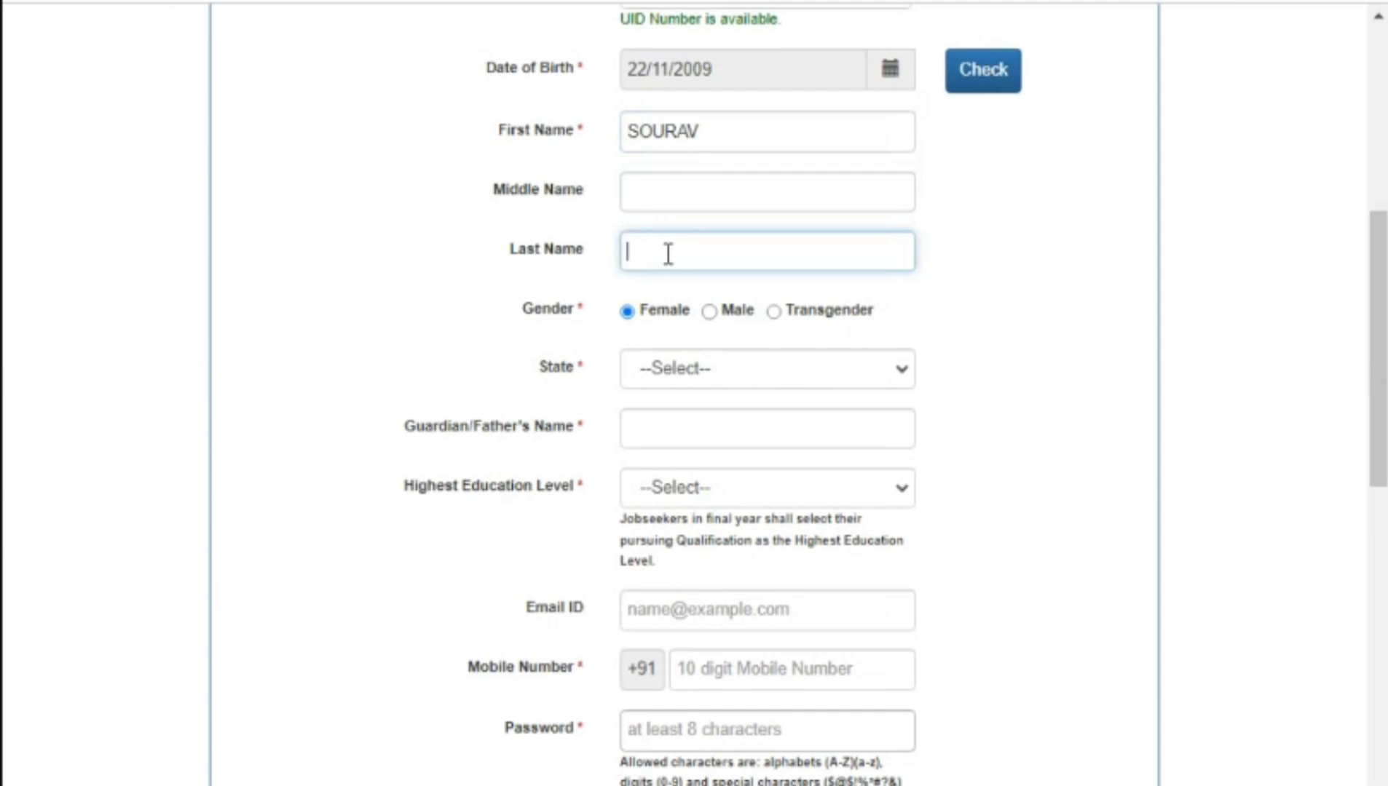
pyautogui.hotkey('ctrl', 'v')
# Step: Set gender Male, state Assam, district Nagaon, and enter the guardian's name
pyautogui.click(710, 312)
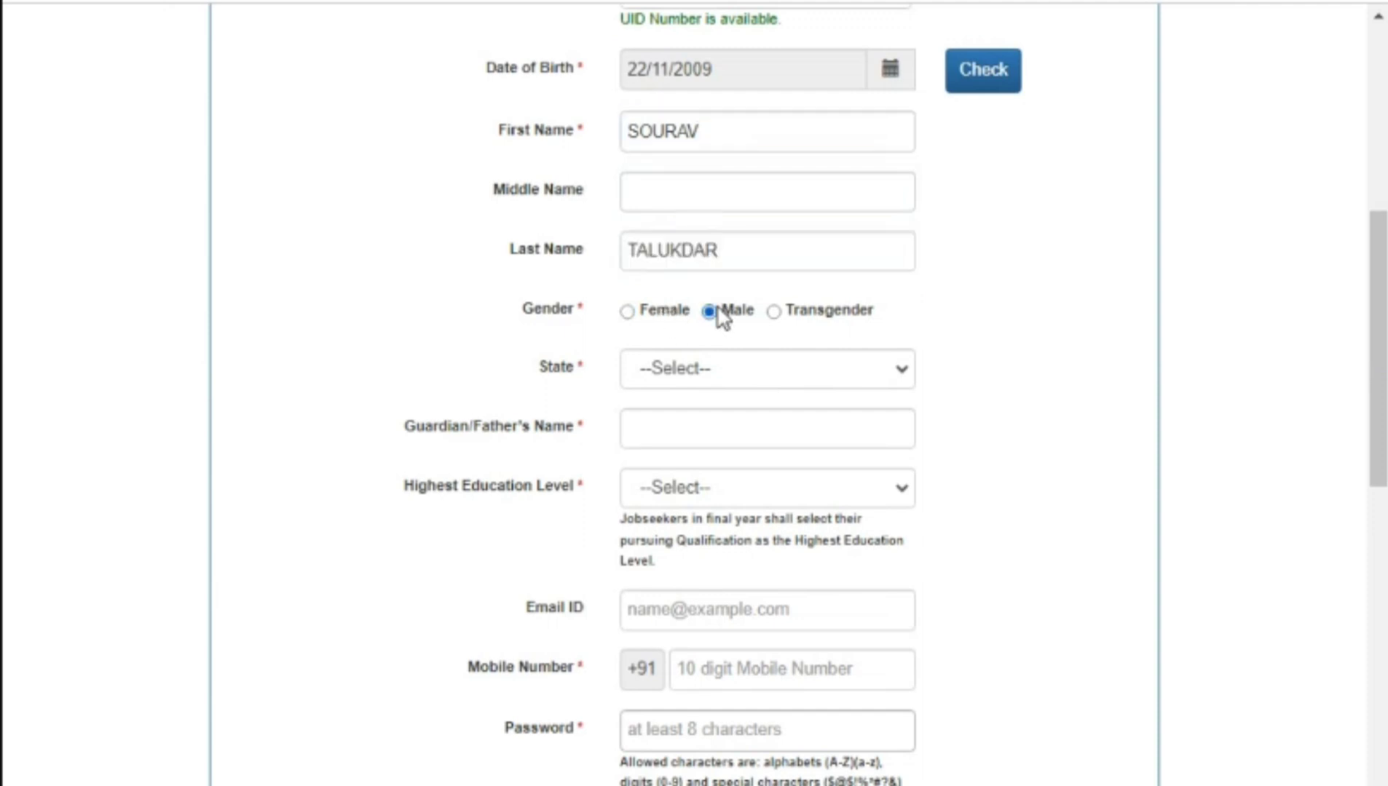
pyautogui.click(698, 367)
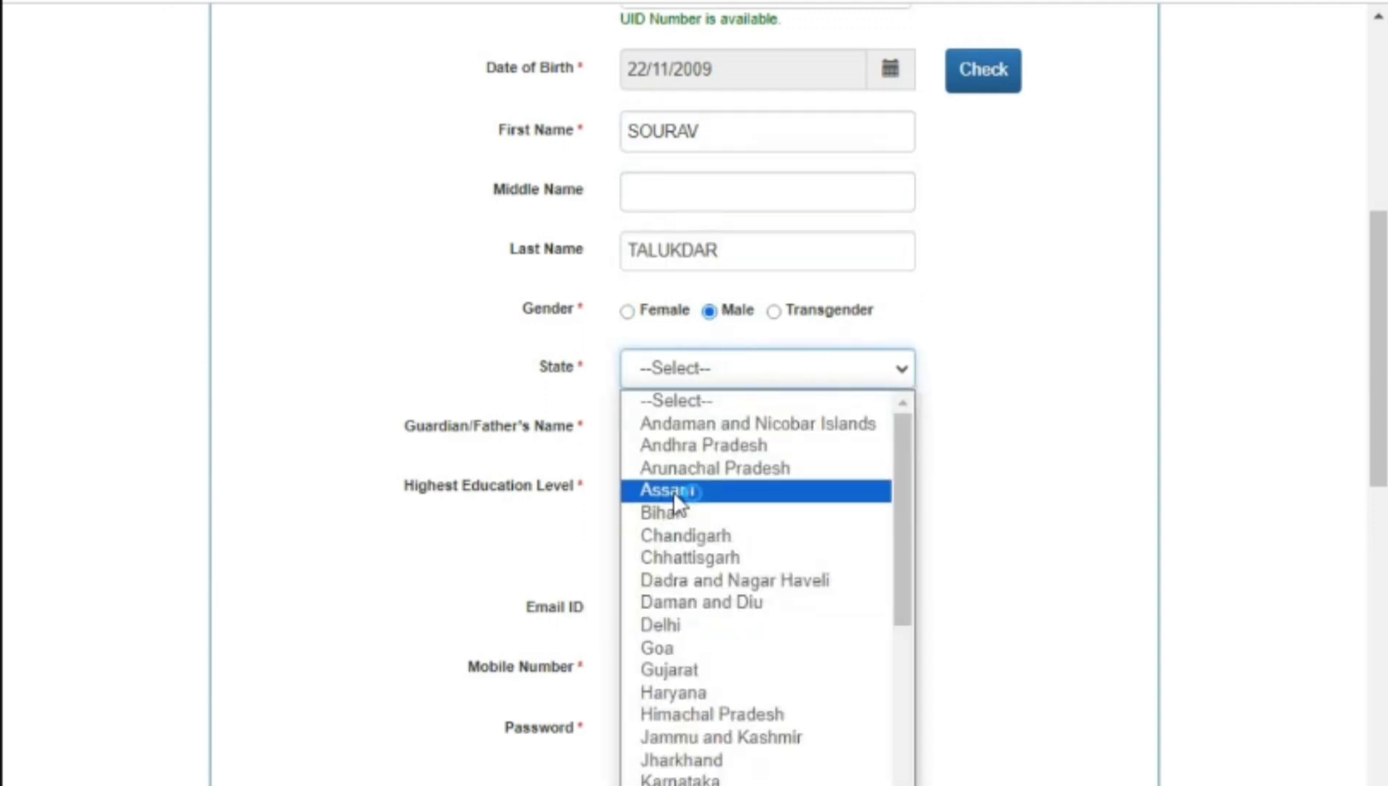
pyautogui.click(674, 492)
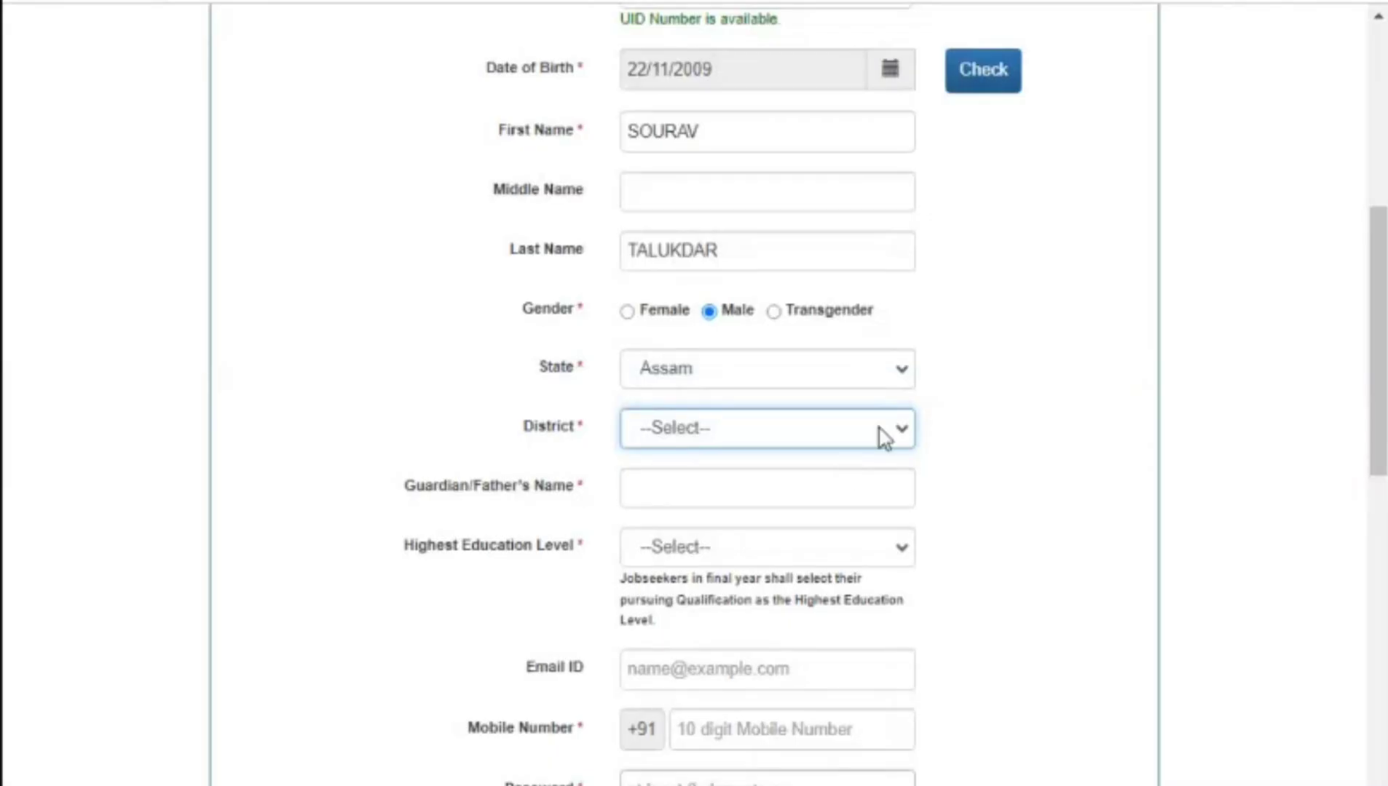
pyautogui.click(883, 437)
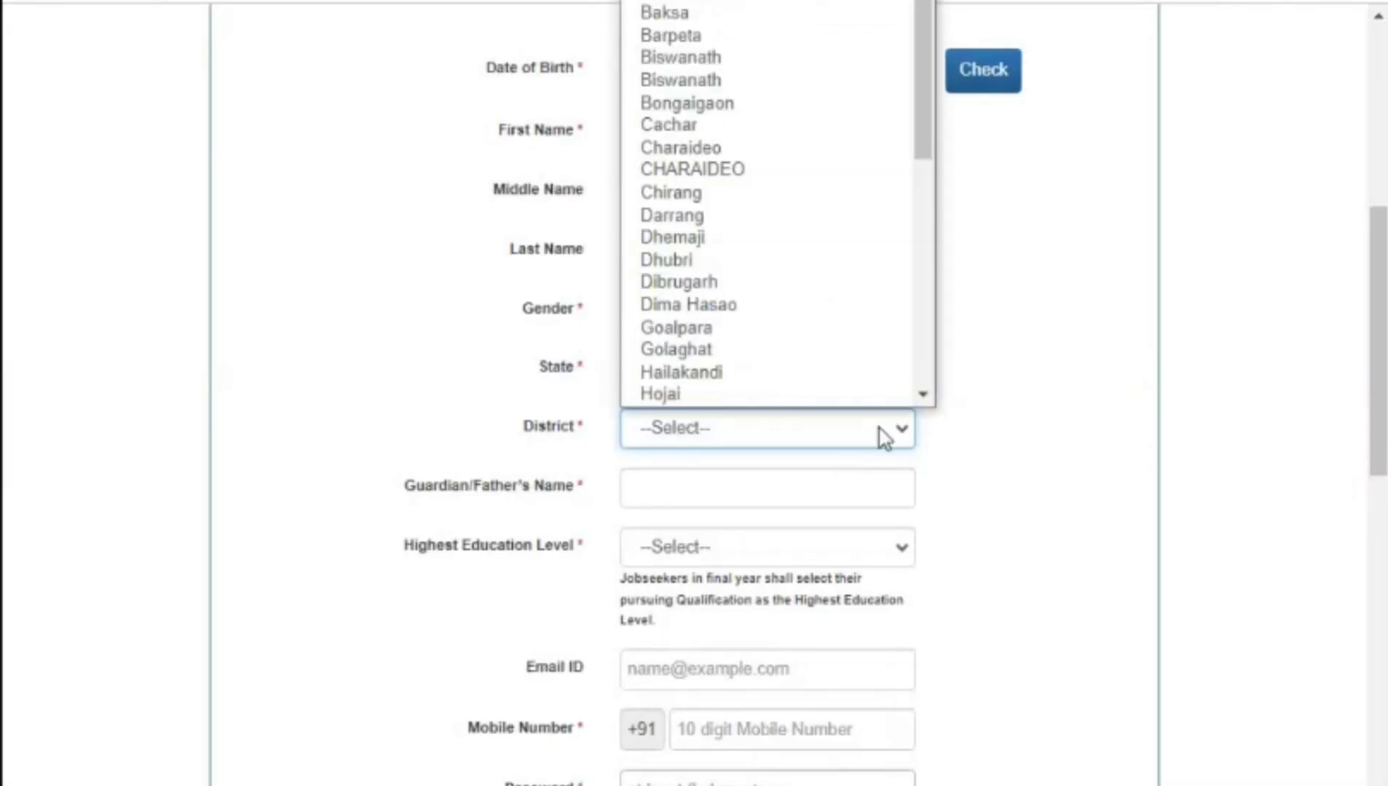
pyautogui.press('n')
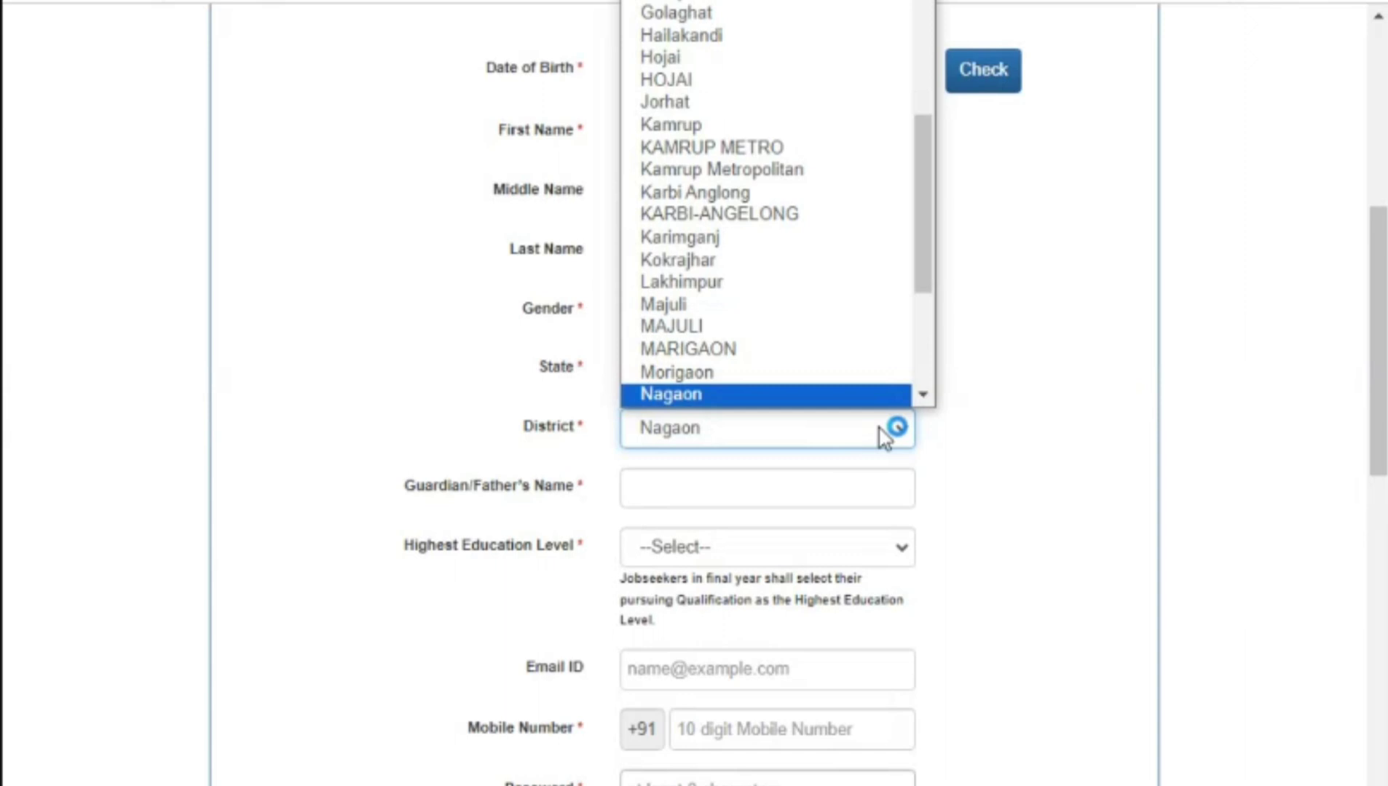
pyautogui.click(883, 437)
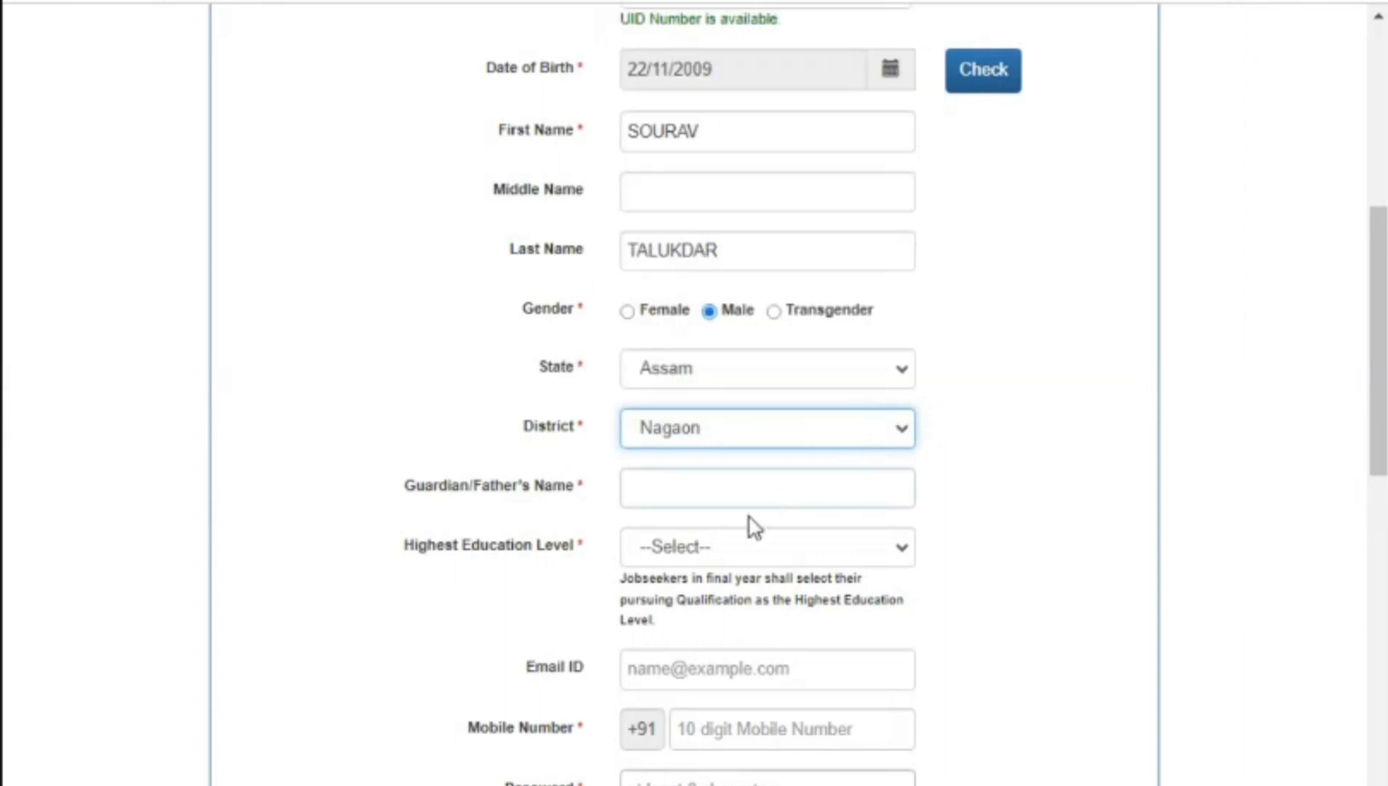
pyautogui.click(741, 495)
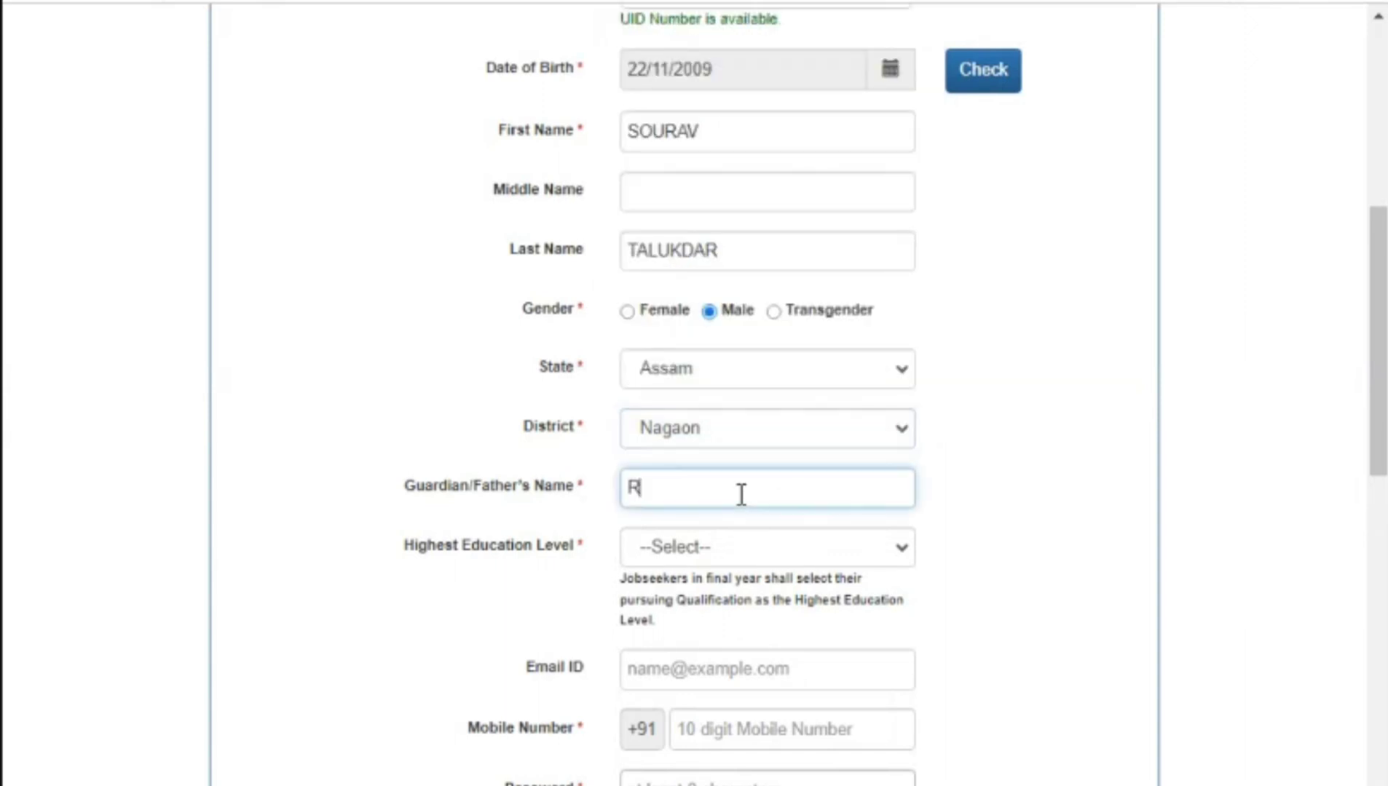
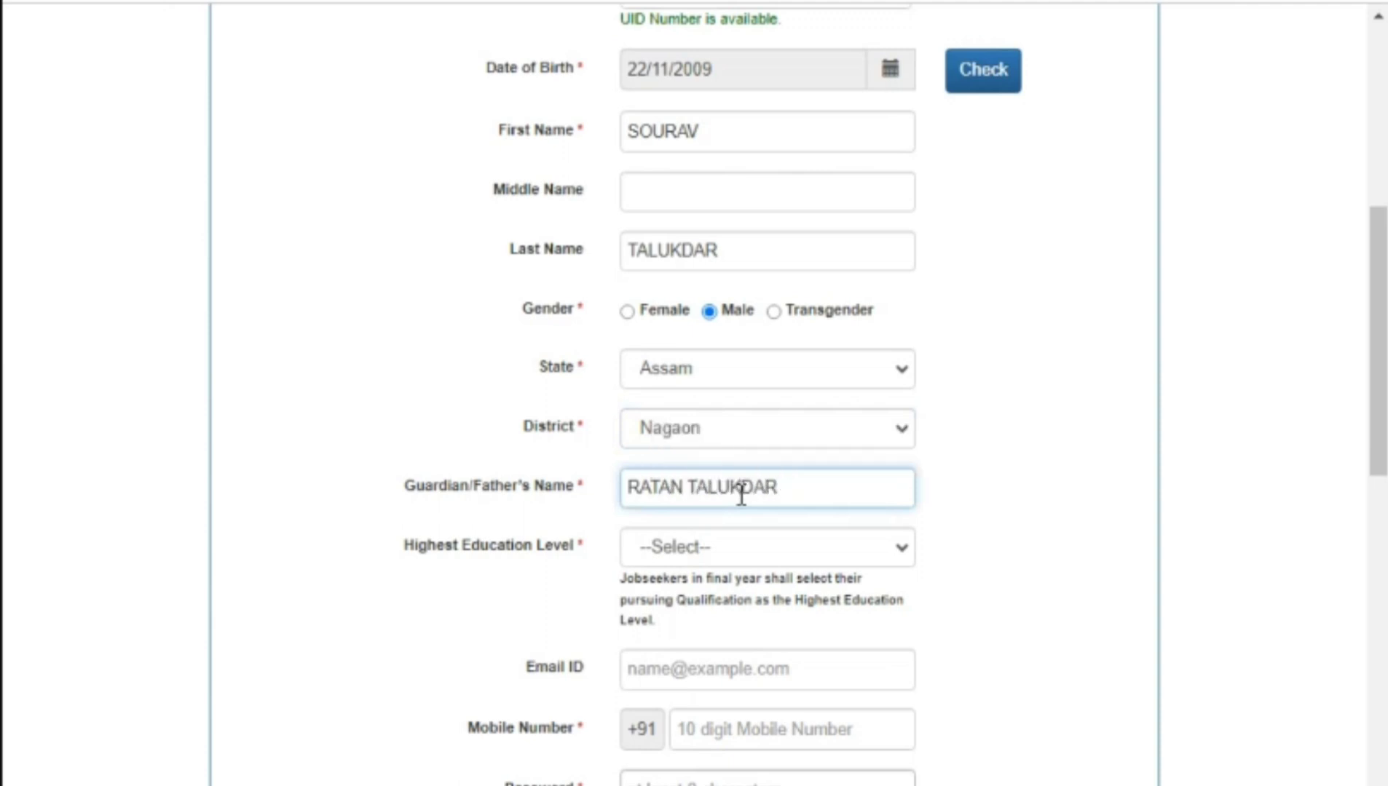
# Step: Set the highest education level to Graduate with qualification B.A. B.Ed
pyautogui.click(746, 541)
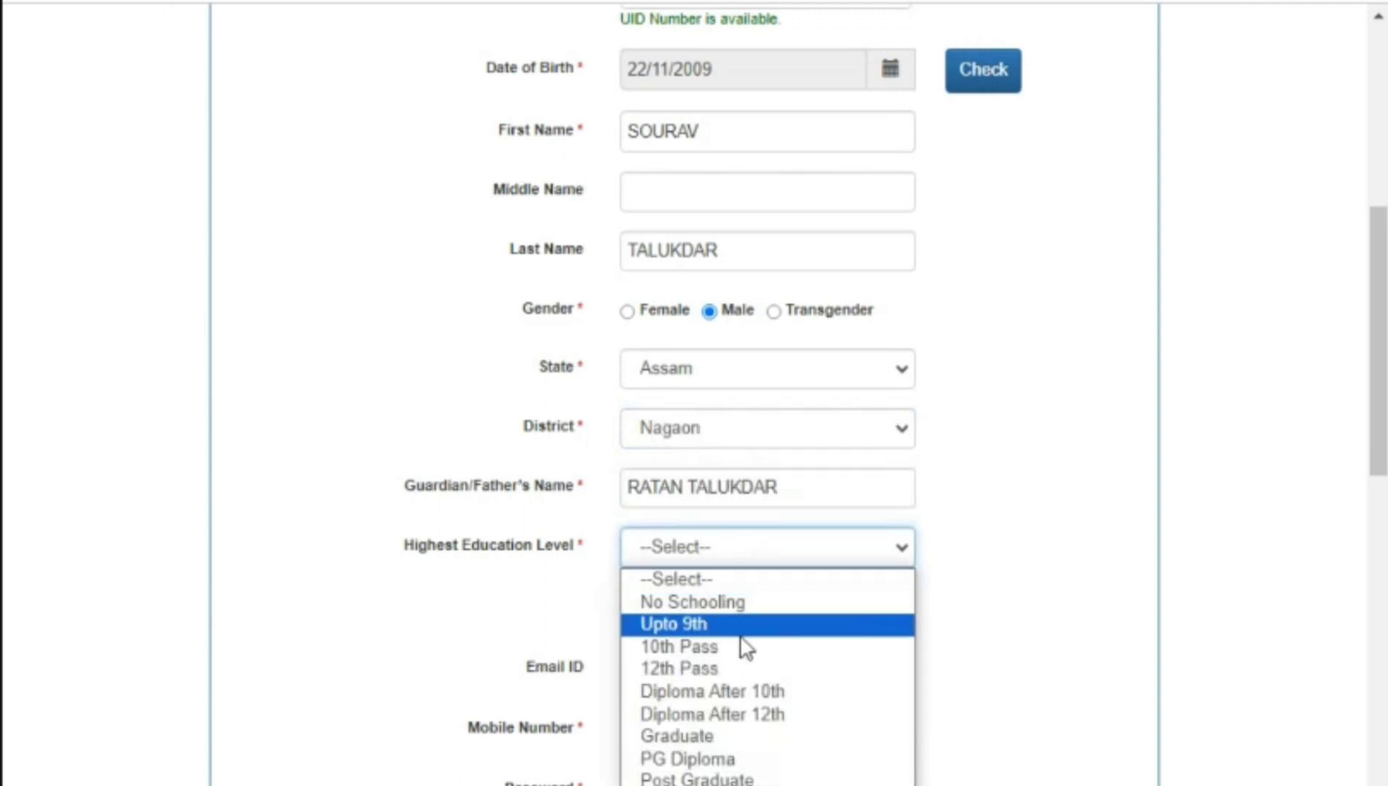
pyautogui.click(717, 736)
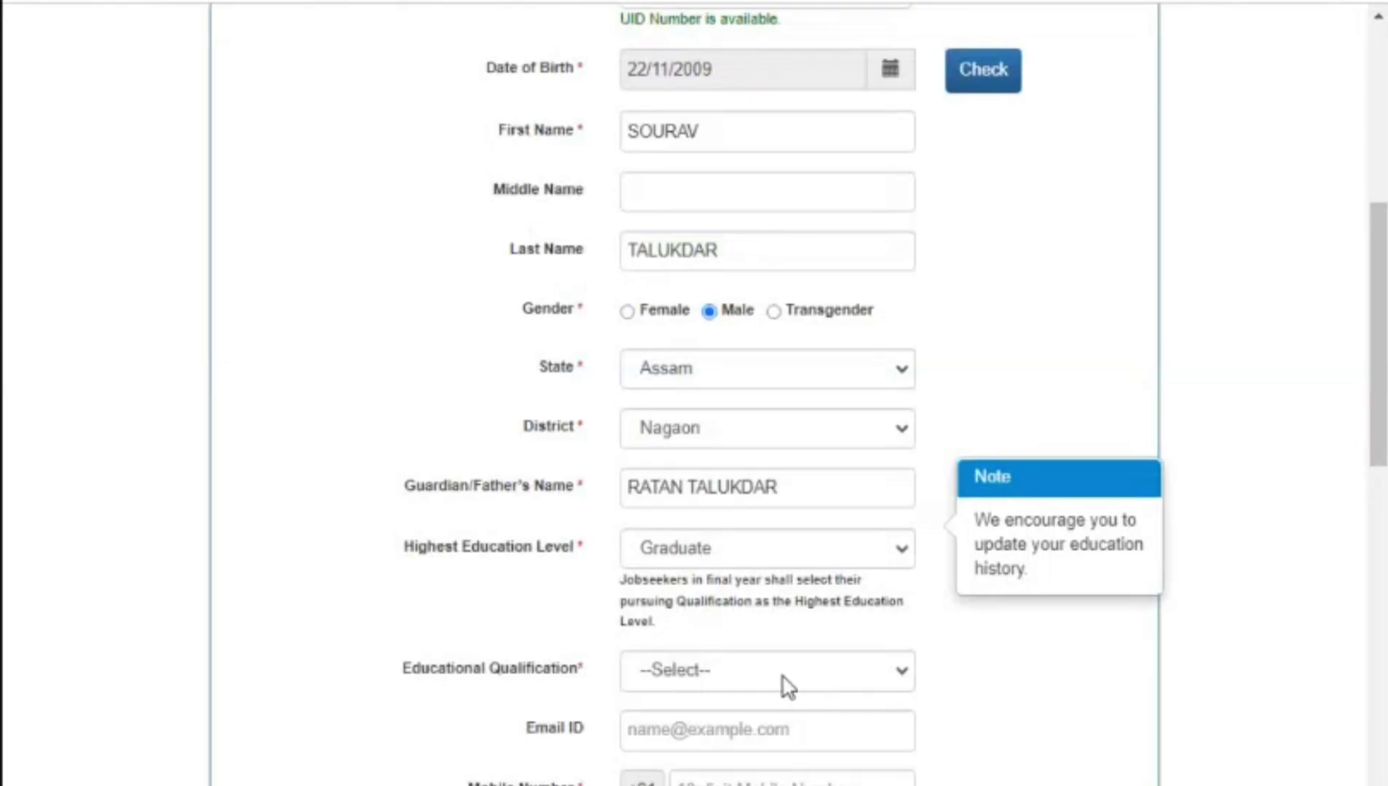
pyautogui.click(793, 686)
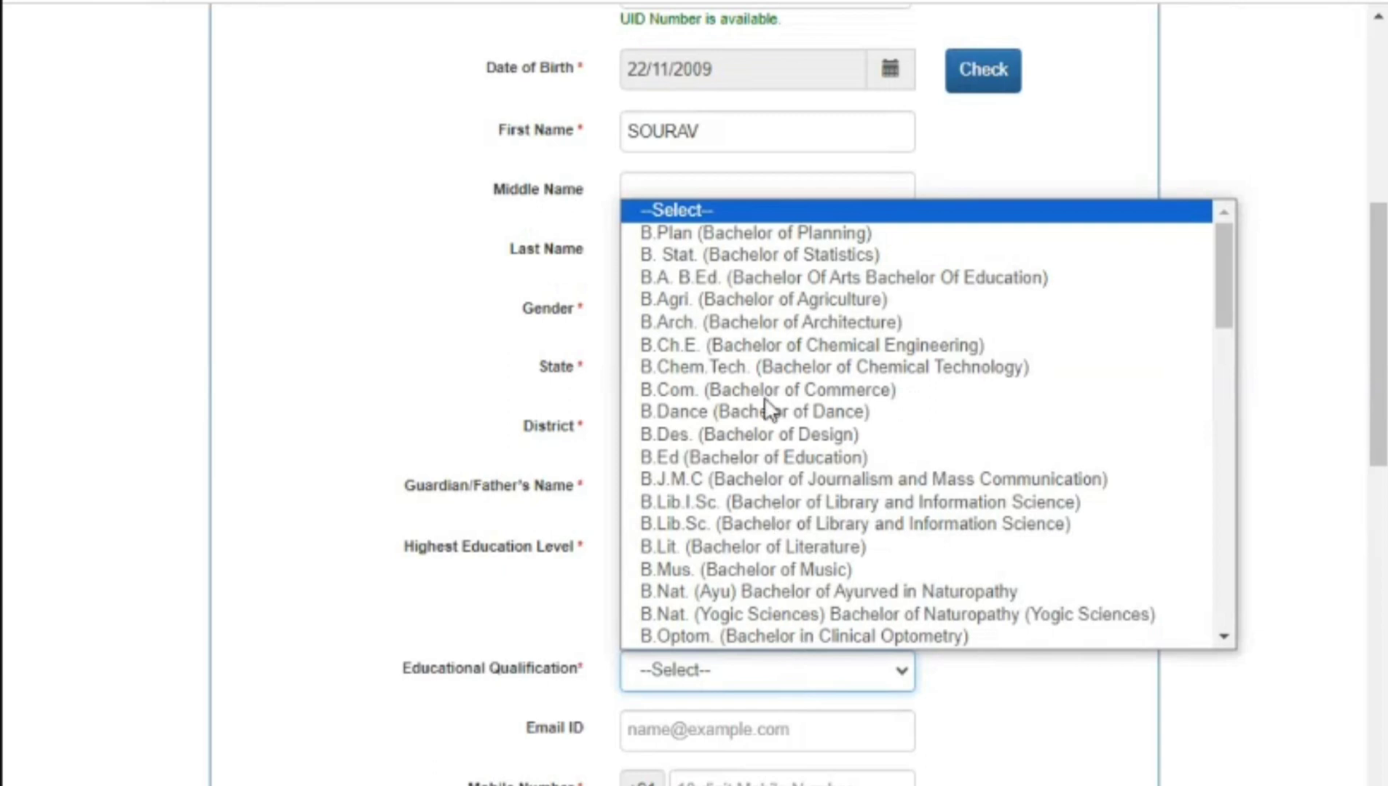
pyautogui.scroll(-1, 739, 377)
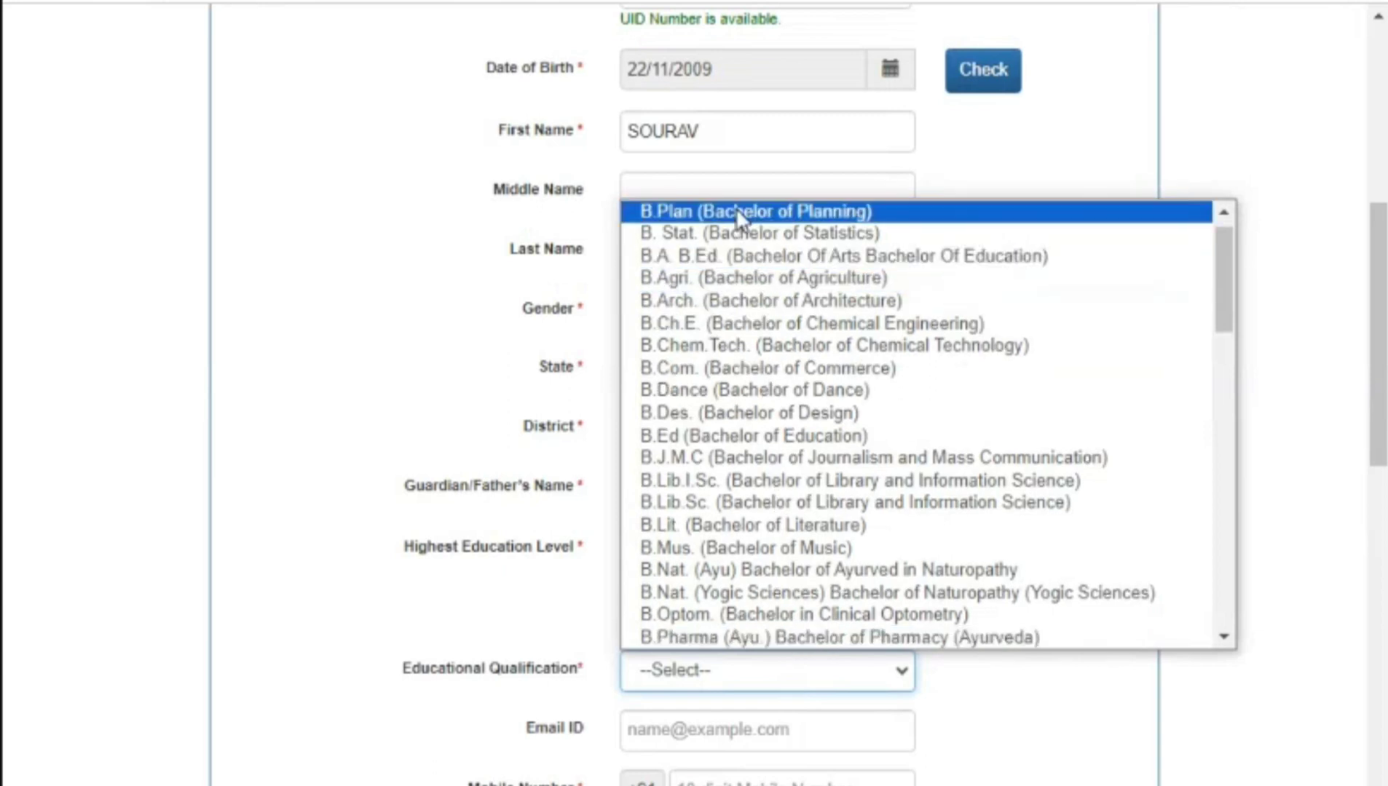
pyautogui.click(731, 256)
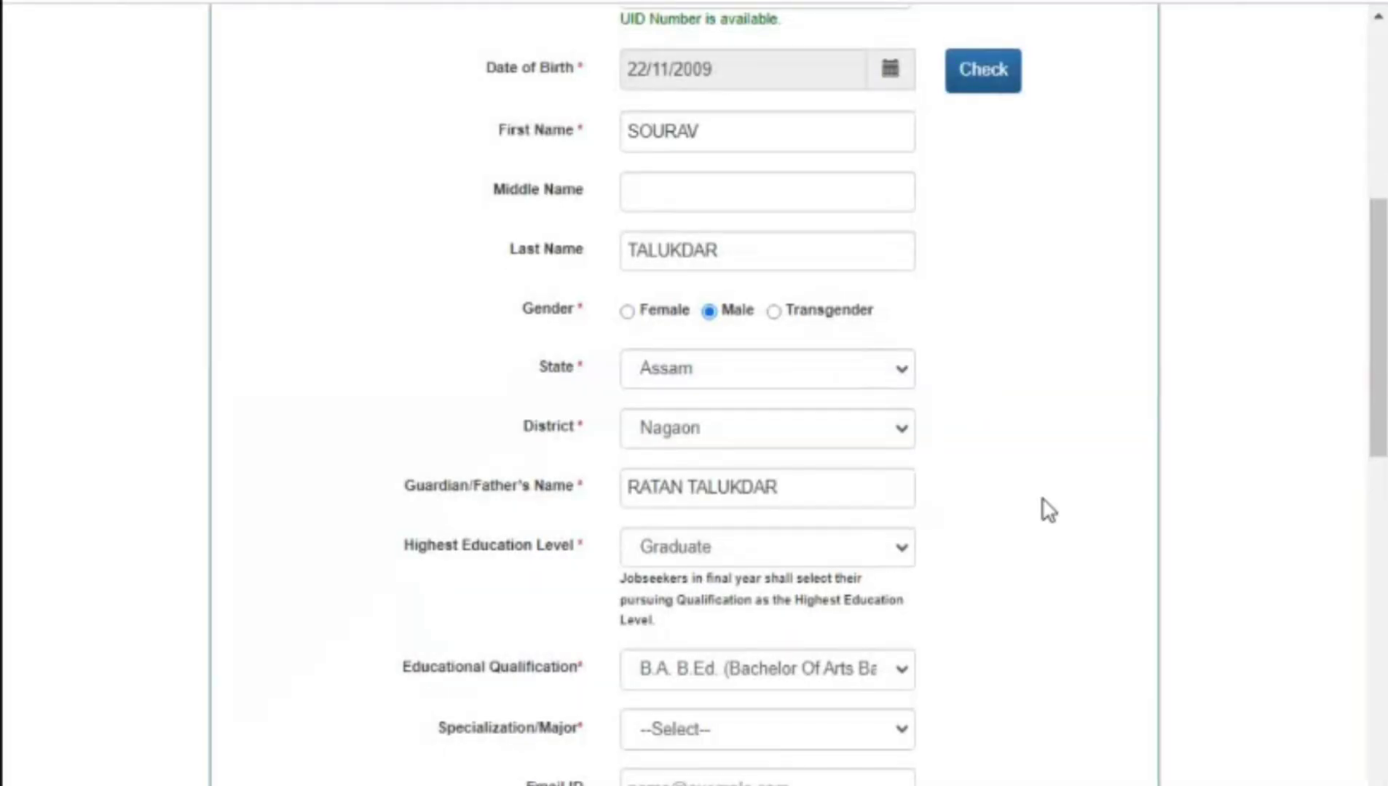
# Step: Choose Arts and Education as the specialization/major
pyautogui.scroll(-2, 885, 615)
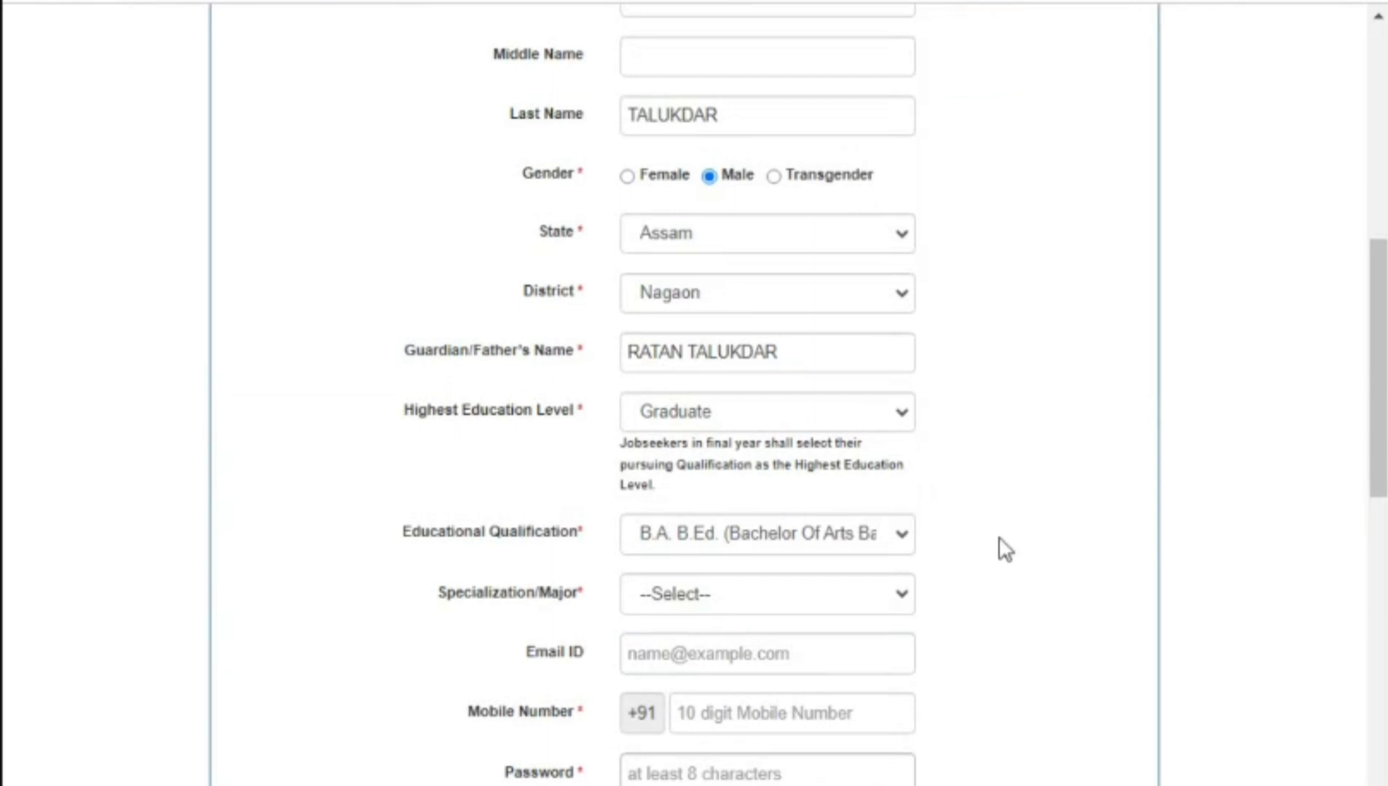
pyautogui.click(867, 606)
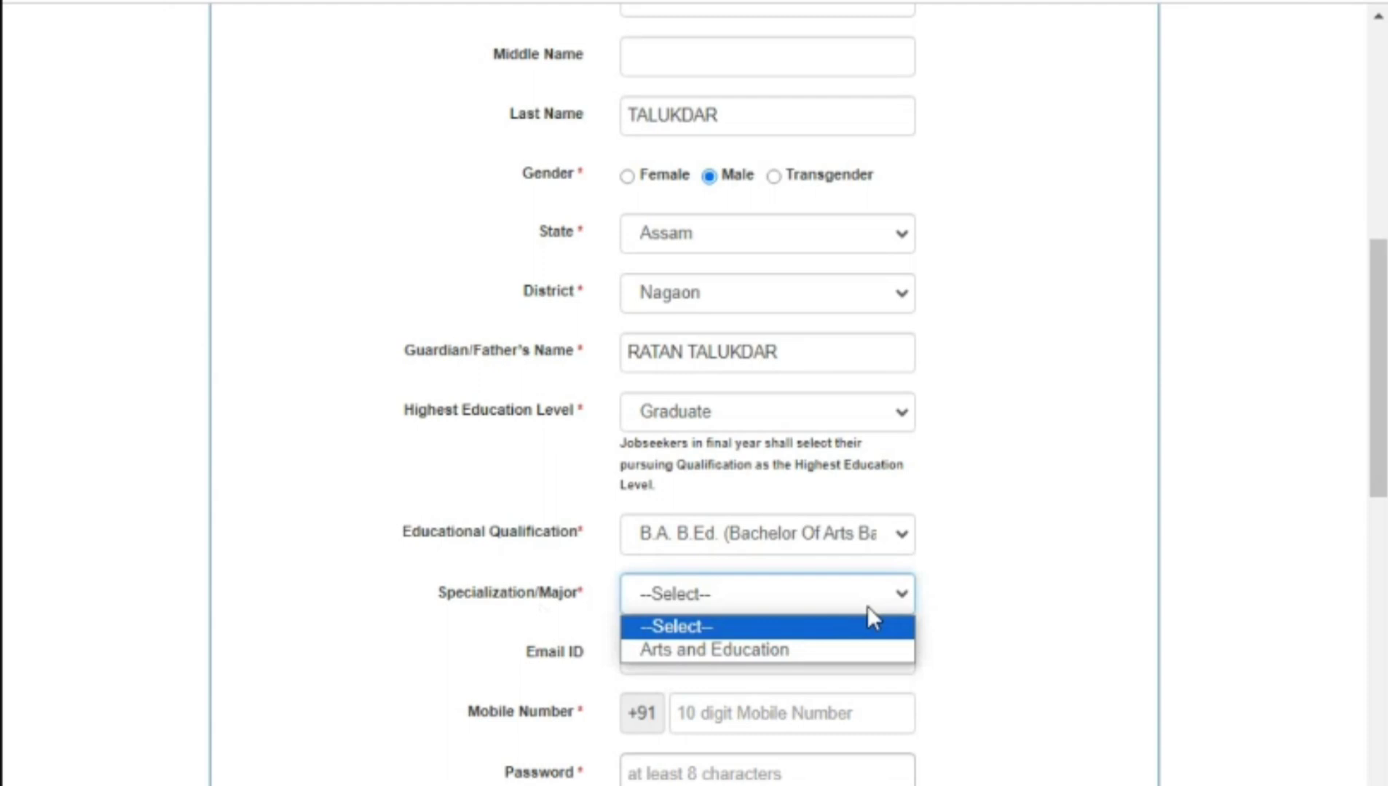
pyautogui.click(713, 650)
pyautogui.click(675, 645)
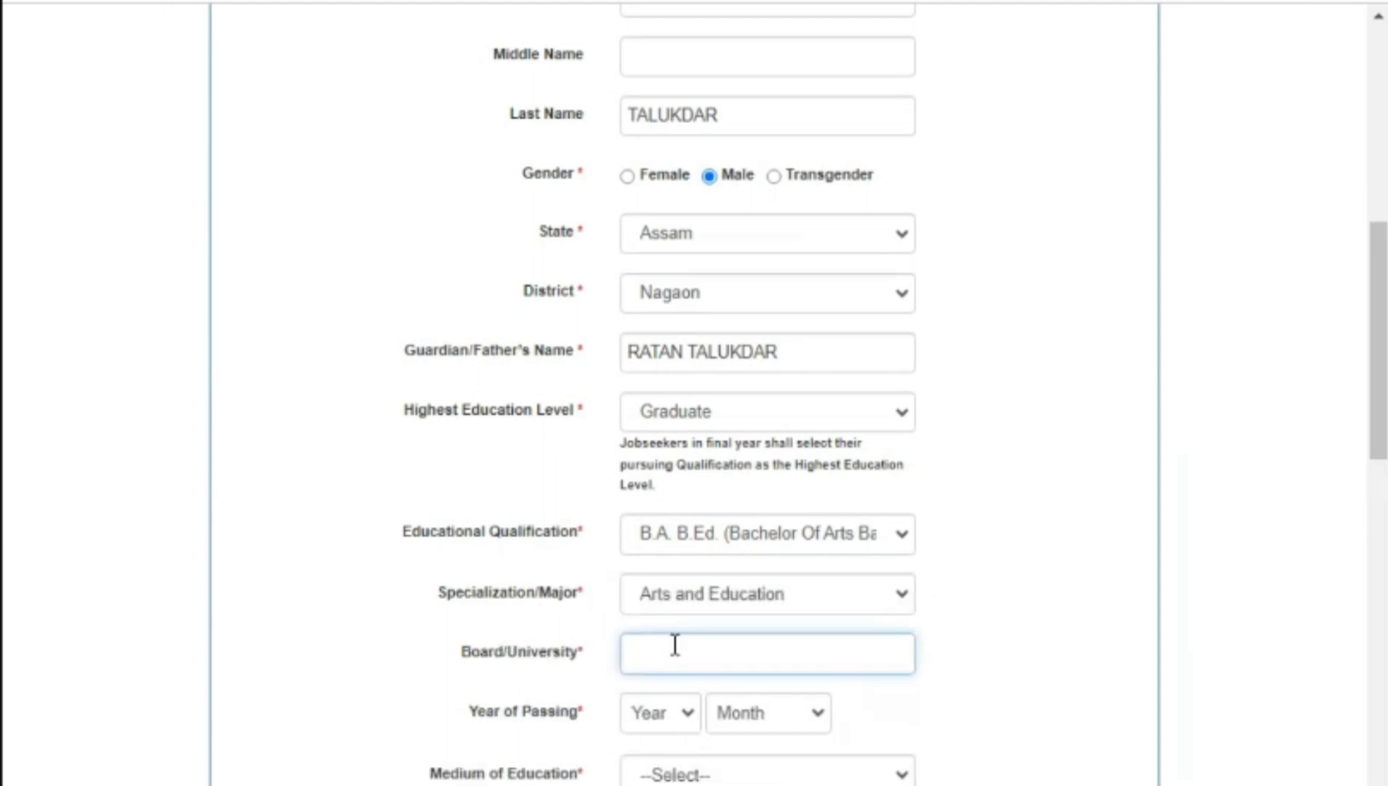
# Step: Enter GUWAHATI UNIVERSITY as the board/university, passed in November 2014
pyautogui.write('DHING')
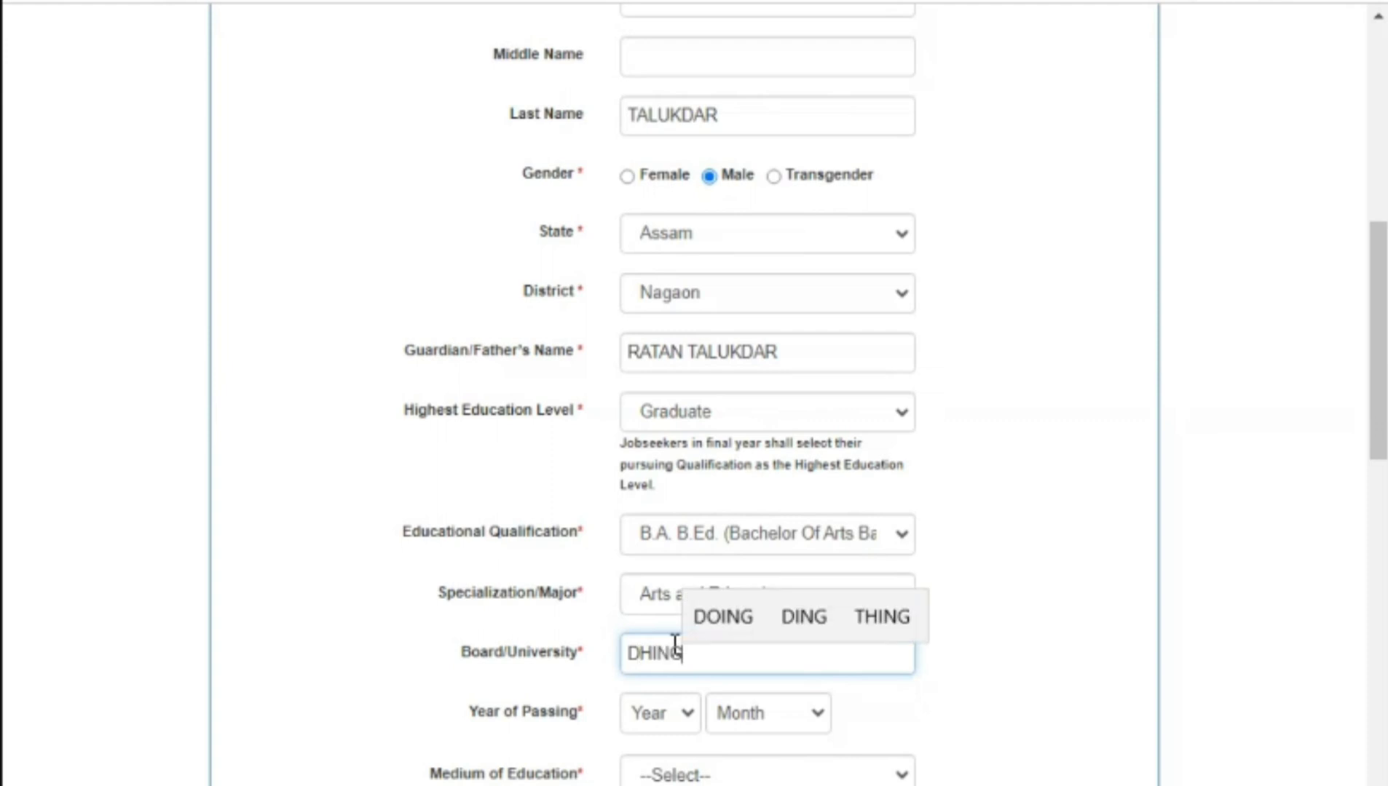
pyautogui.press('BackSpace')
pyautogui.press('BackSpace')
pyautogui.press('BackSpace')
pyautogui.press('BackSpace')
pyautogui.press('BackSpace')
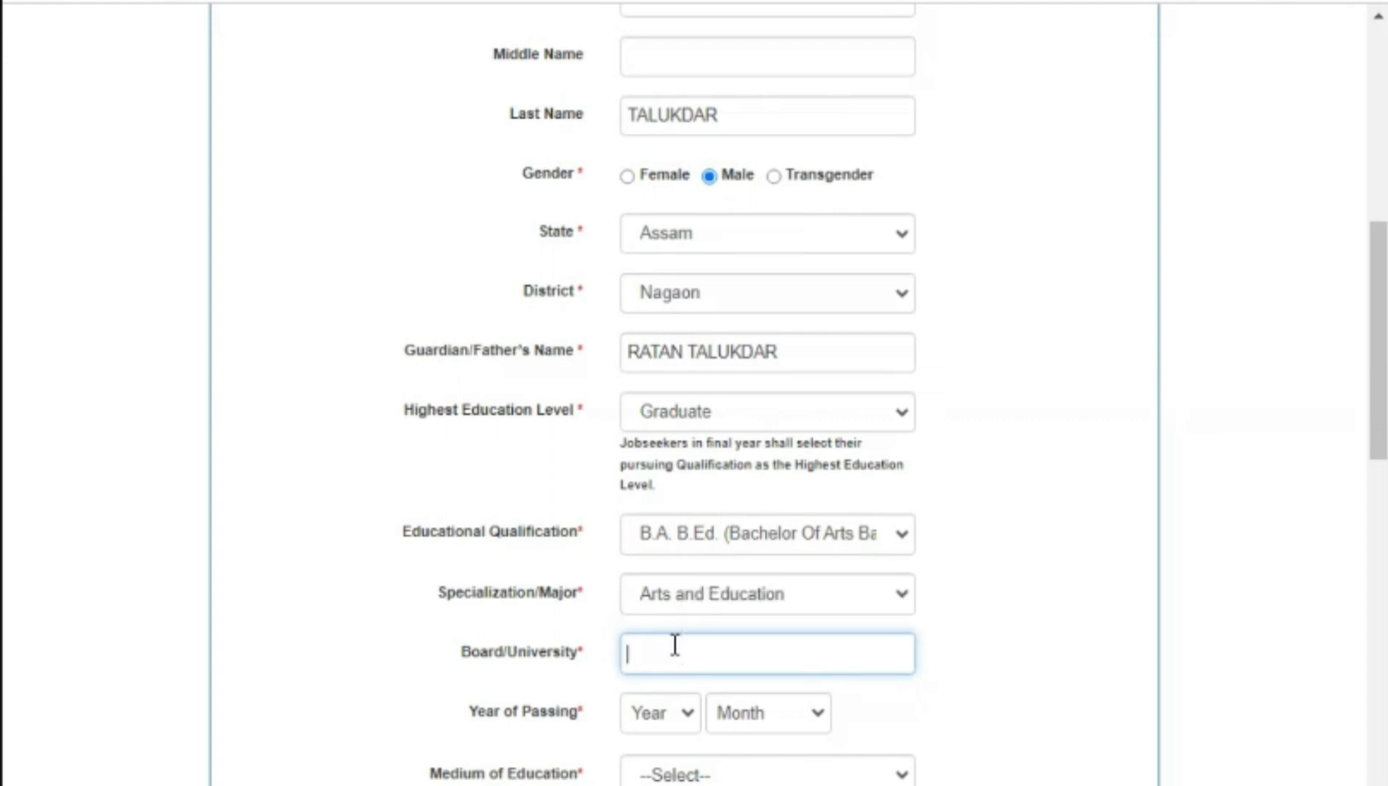
pyautogui.write('GUWAHATI')
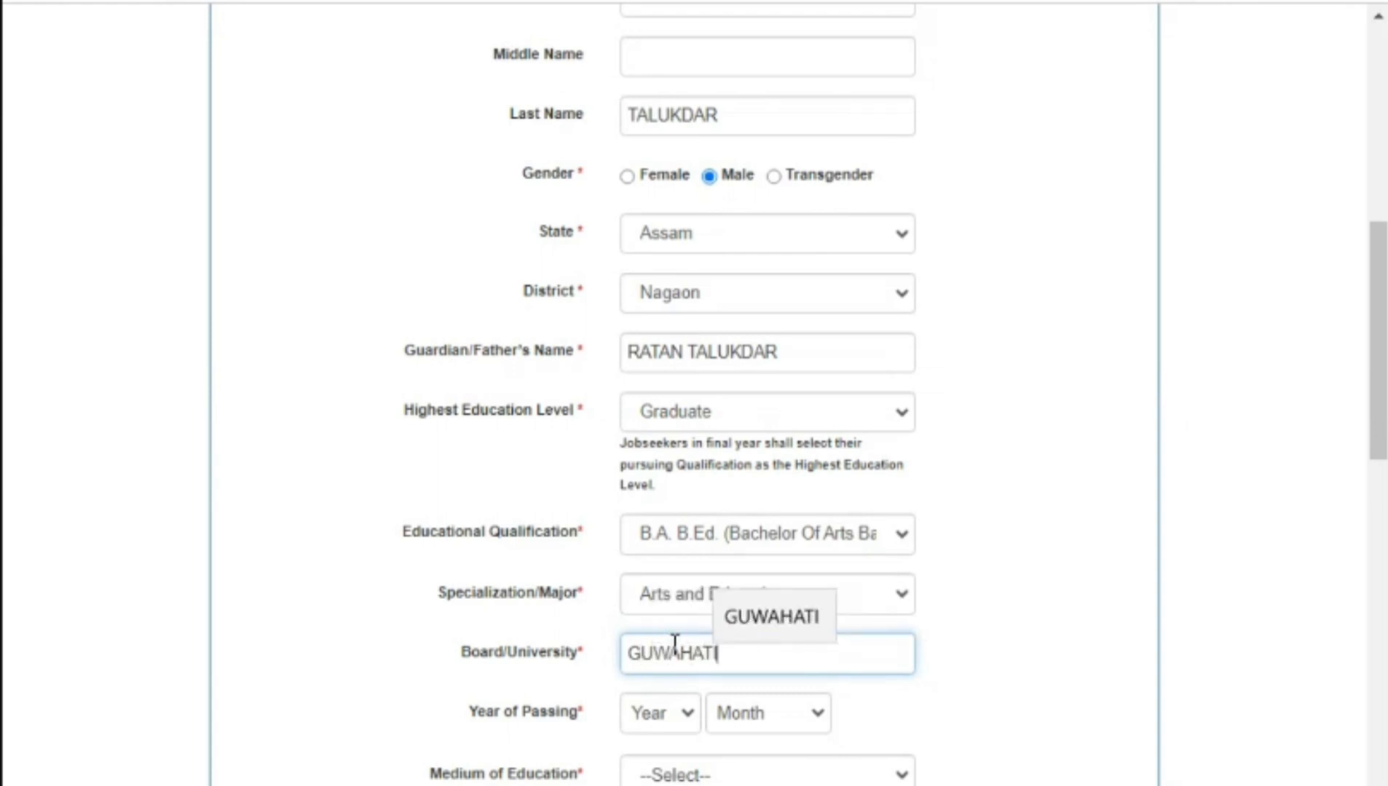
pyautogui.write(' UNIVER')
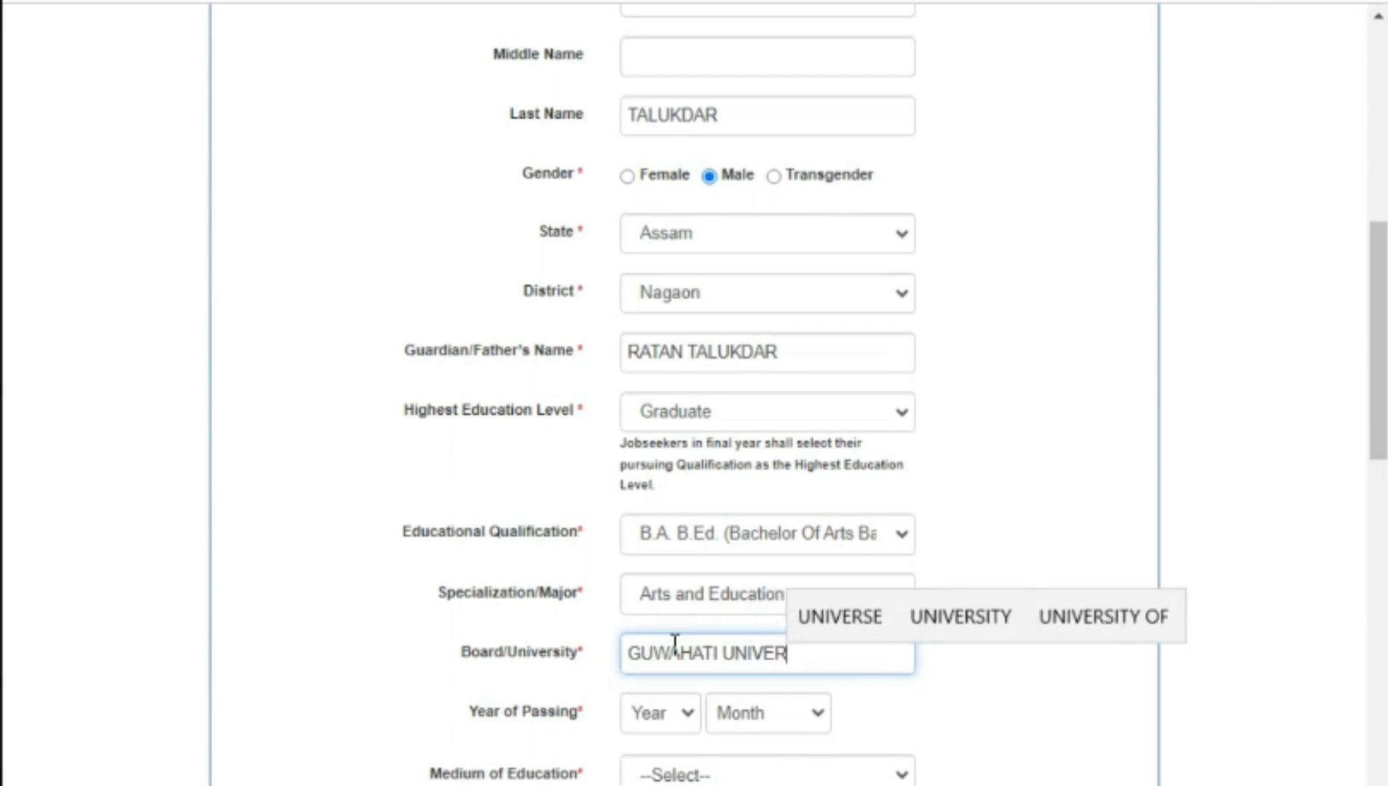
pyautogui.write('SITY')
pyautogui.click(679, 722)
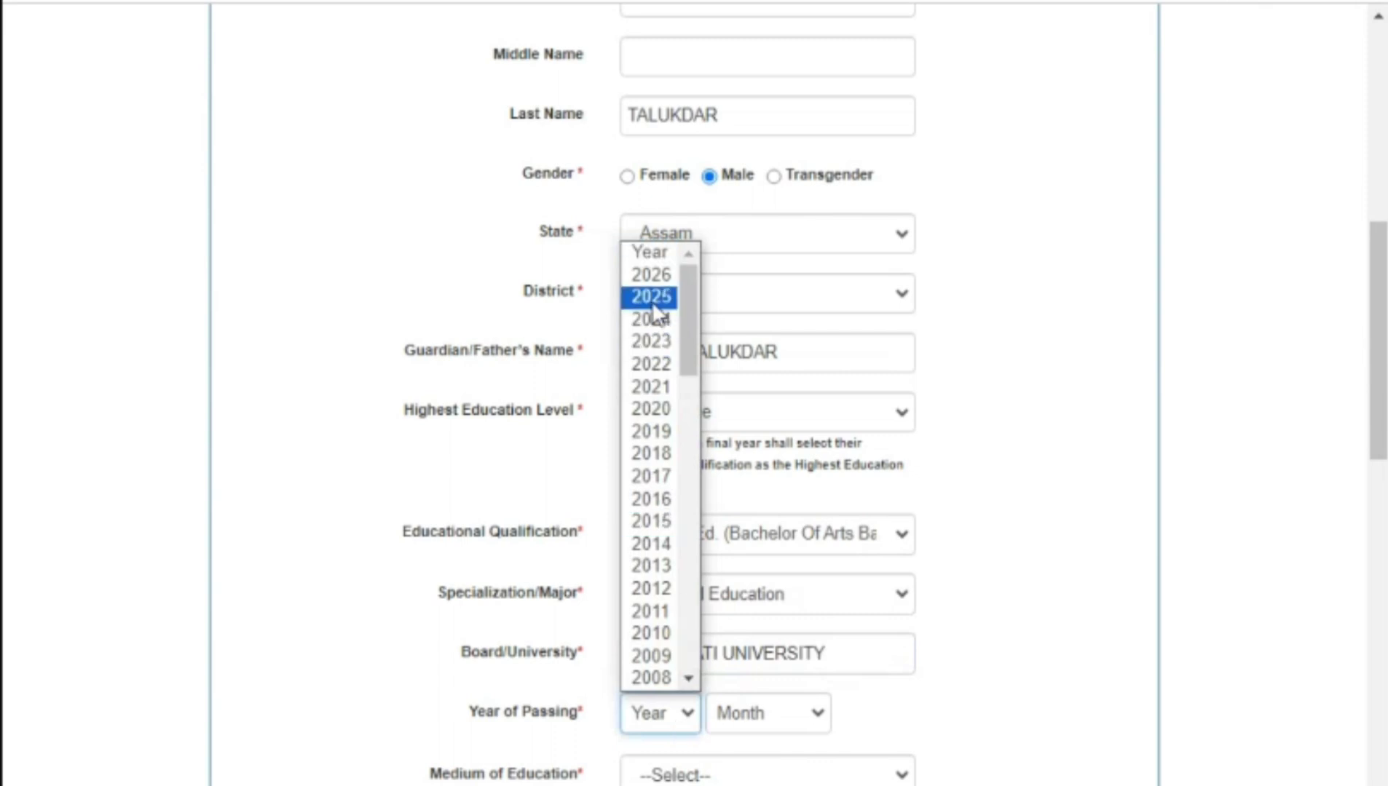
pyautogui.click(663, 546)
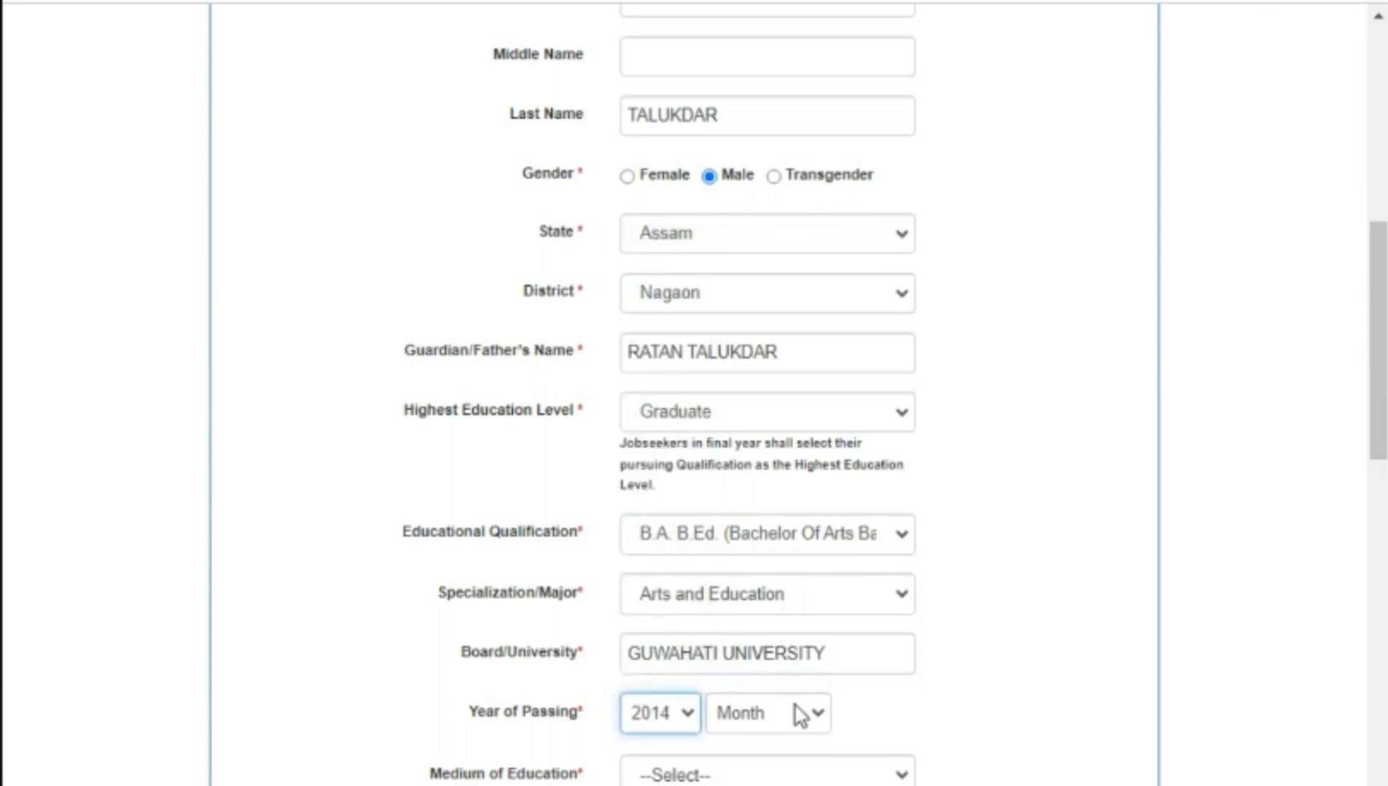
pyautogui.click(816, 719)
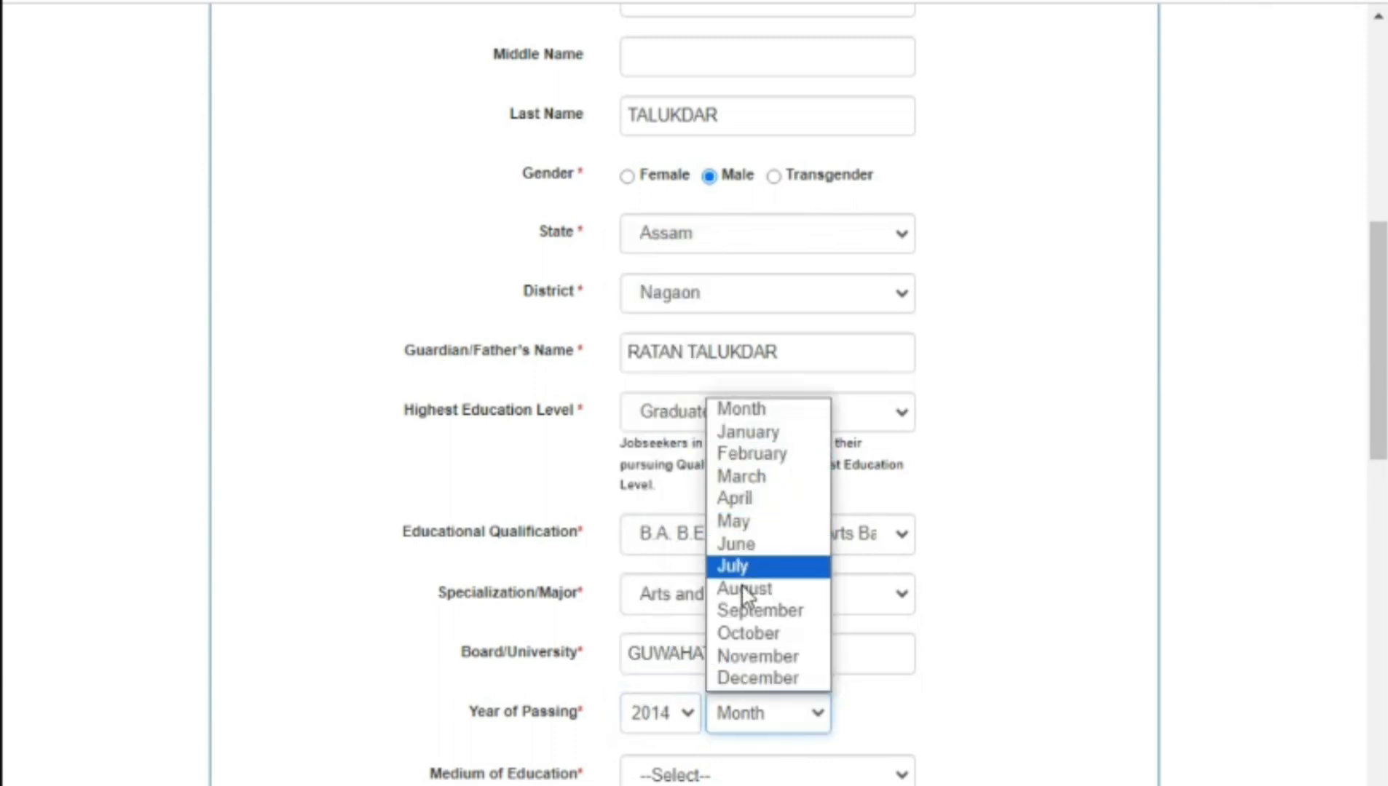
pyautogui.click(752, 657)
# Step: Set the medium of education to Assamese and nature of course to Full
pyautogui.scroll(-3, 750, 582)
pyautogui.click(750, 505)
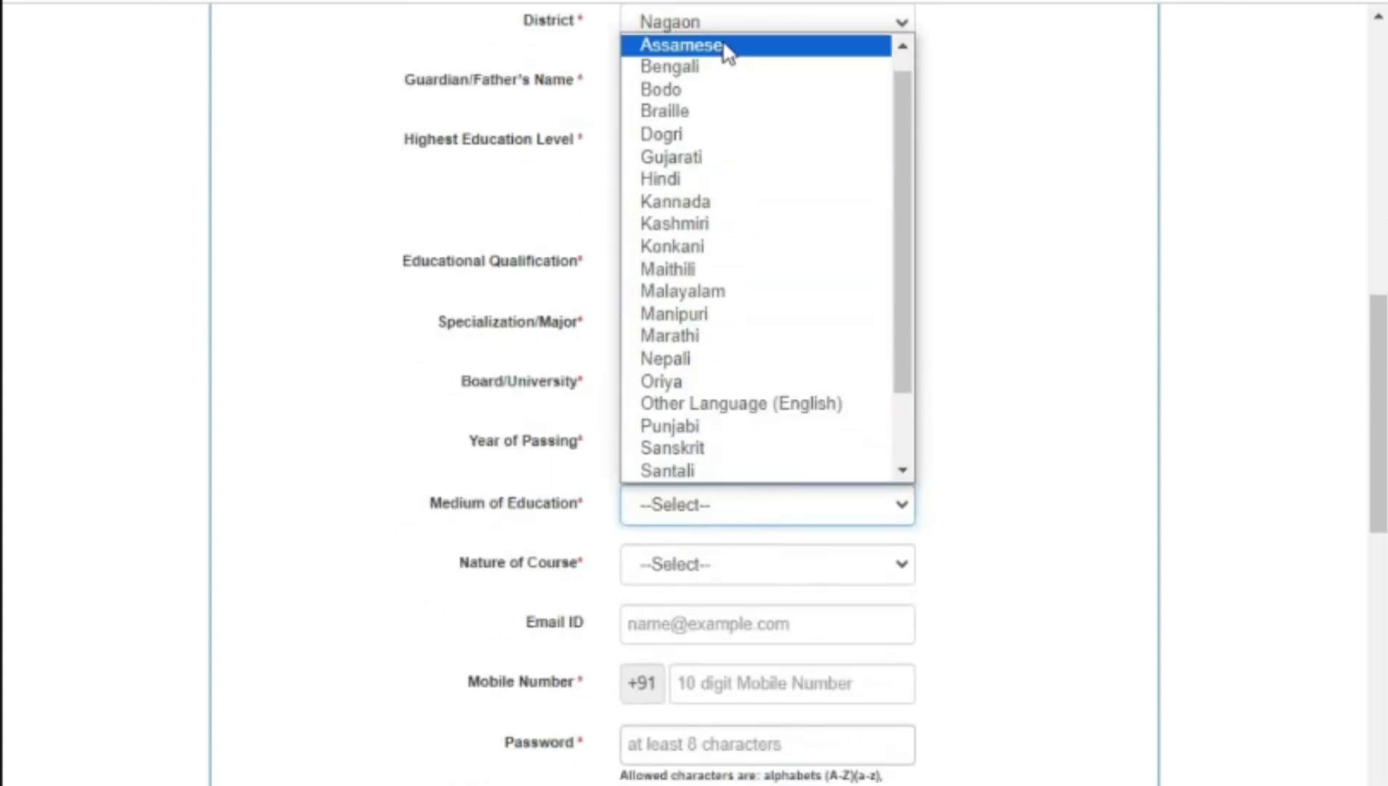
pyautogui.click(725, 46)
pyautogui.click(790, 568)
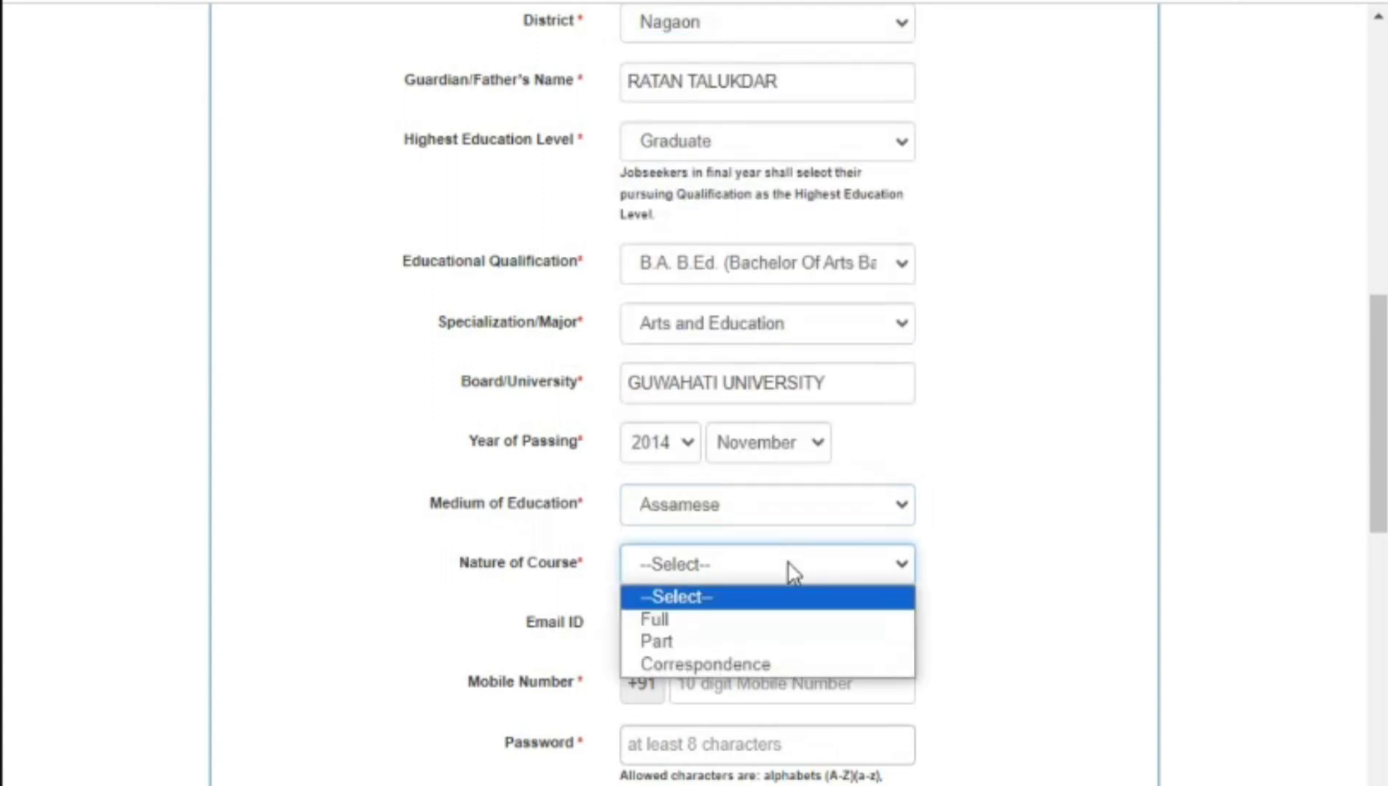
pyautogui.click(773, 627)
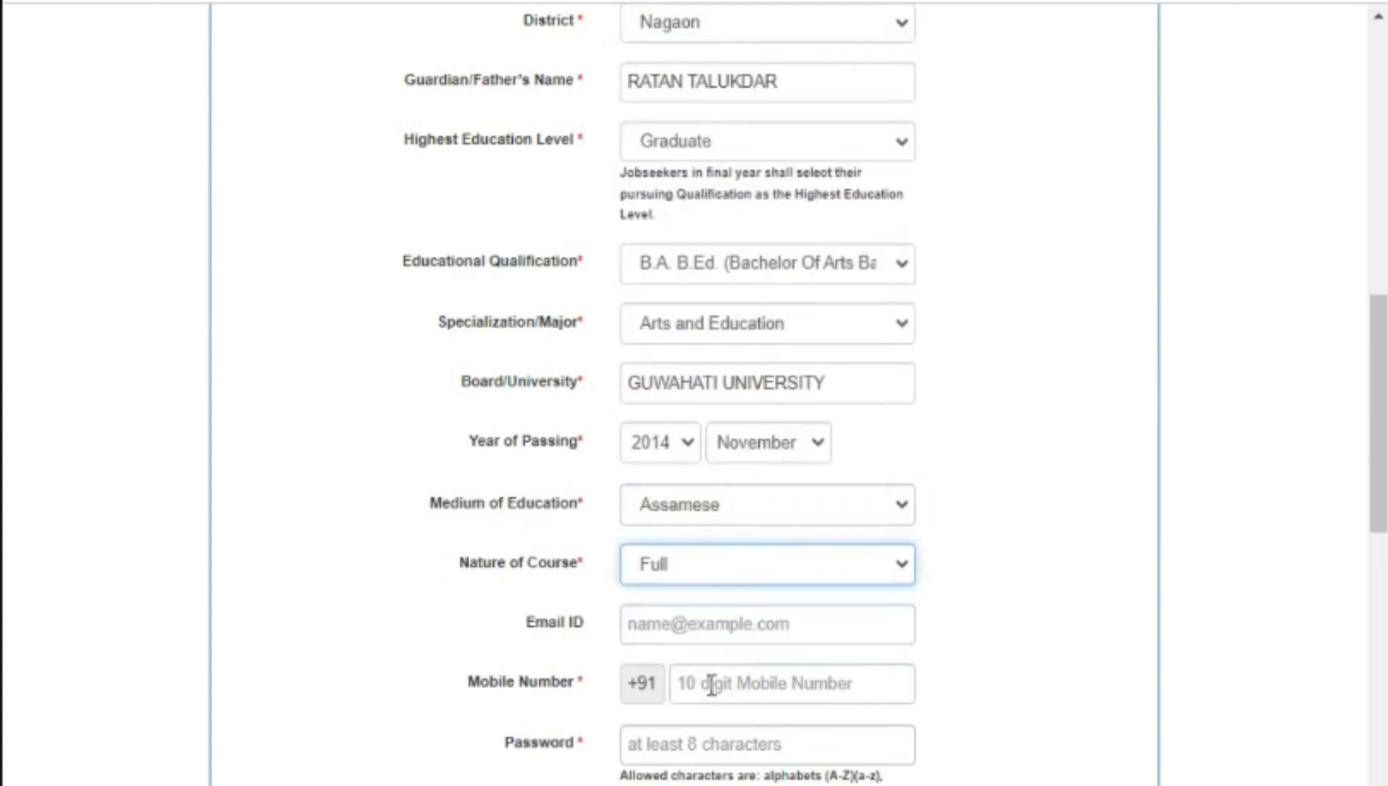
pyautogui.click(711, 627)
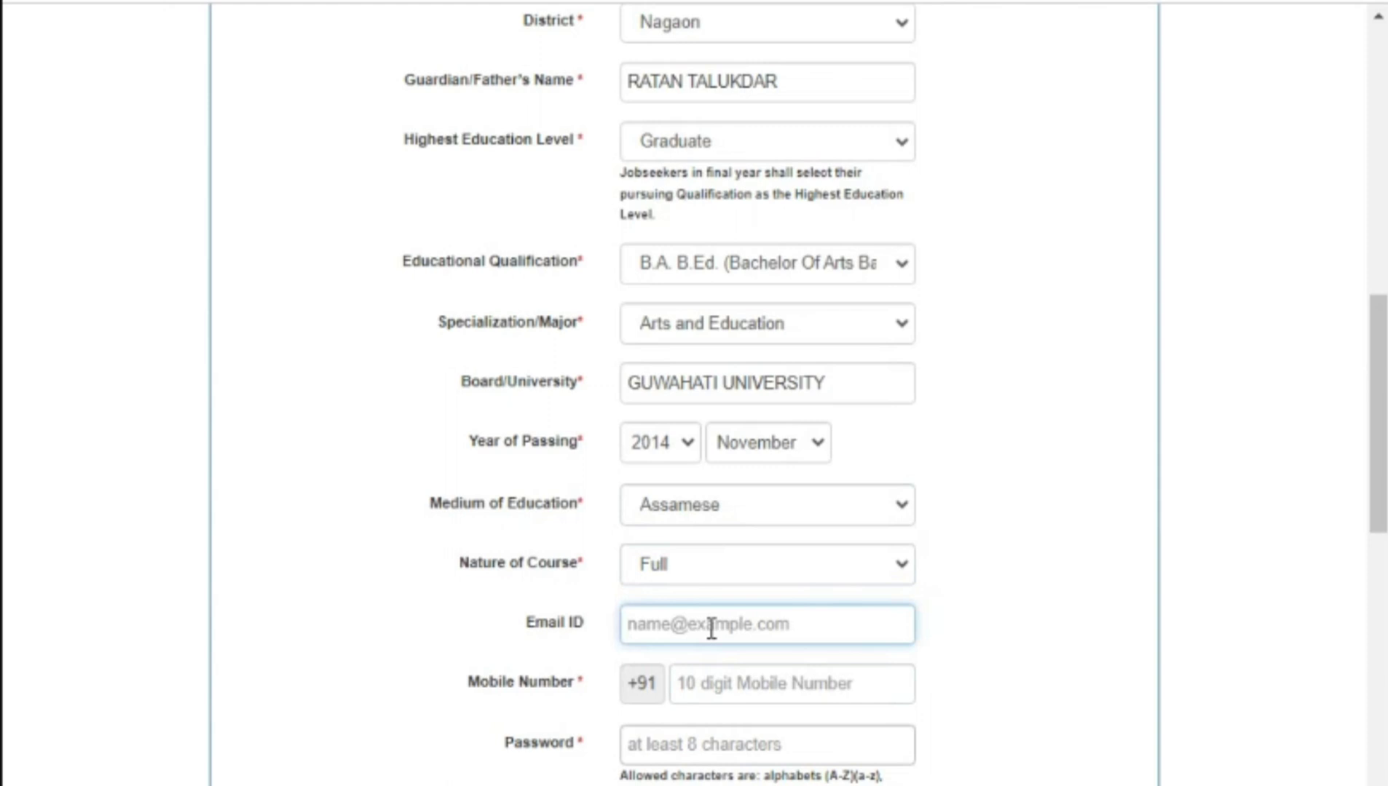
pyautogui.write('S')
pyautogui.press('BackSpace')
# Step: Type the jobseeker's e-mail address into the Email ID field
pyautogui.scroll(-7, 1351, 426)
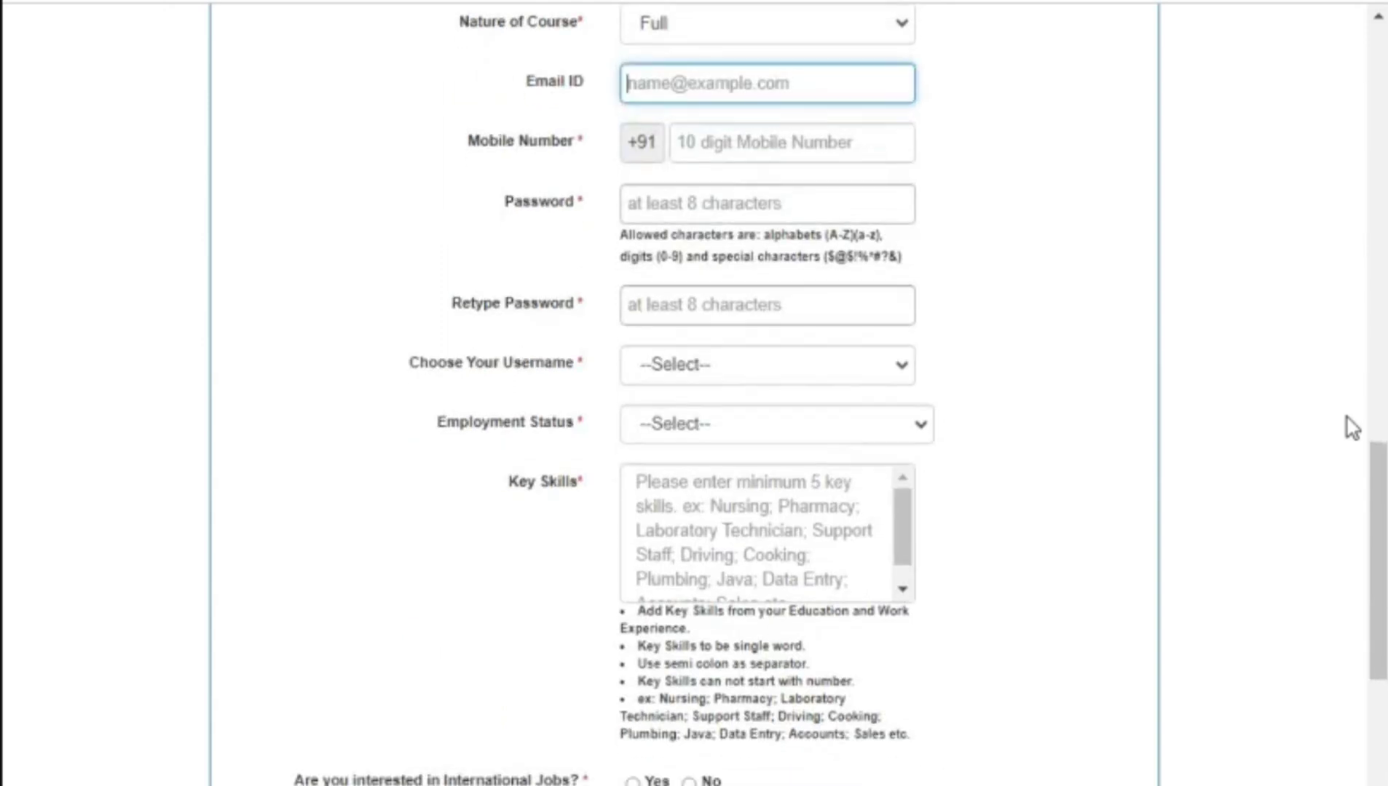
pyautogui.scroll(4, 1348, 425)
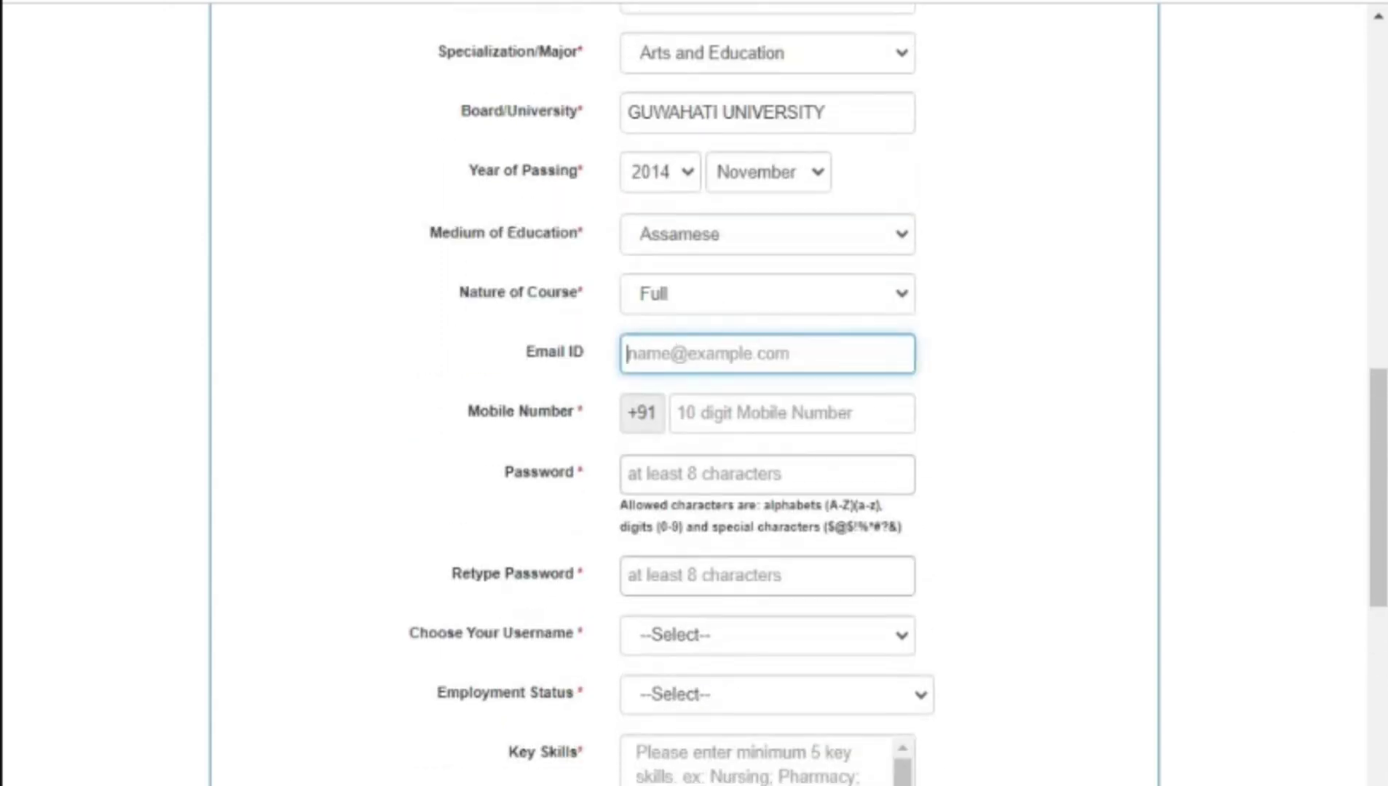
pyautogui.scroll(-4, 685, 393)
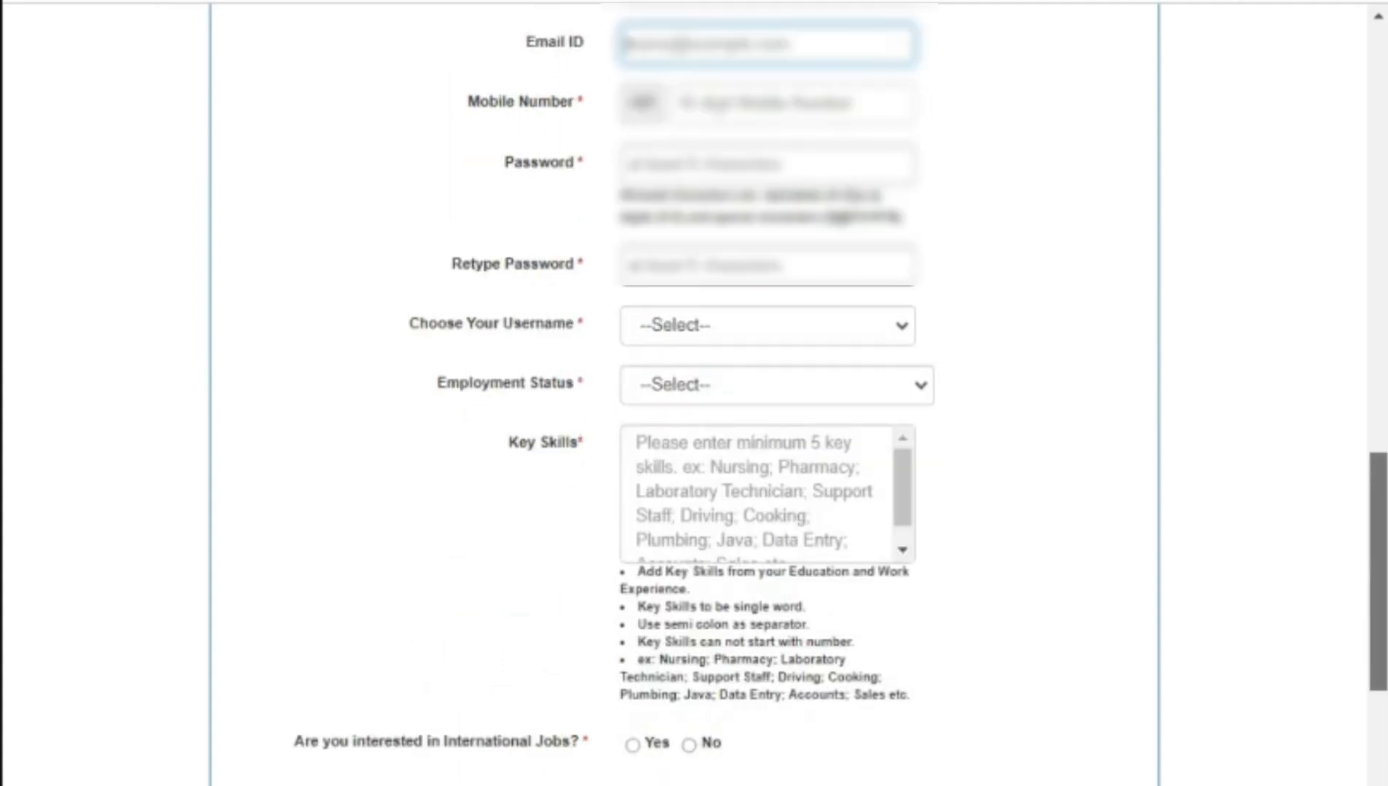
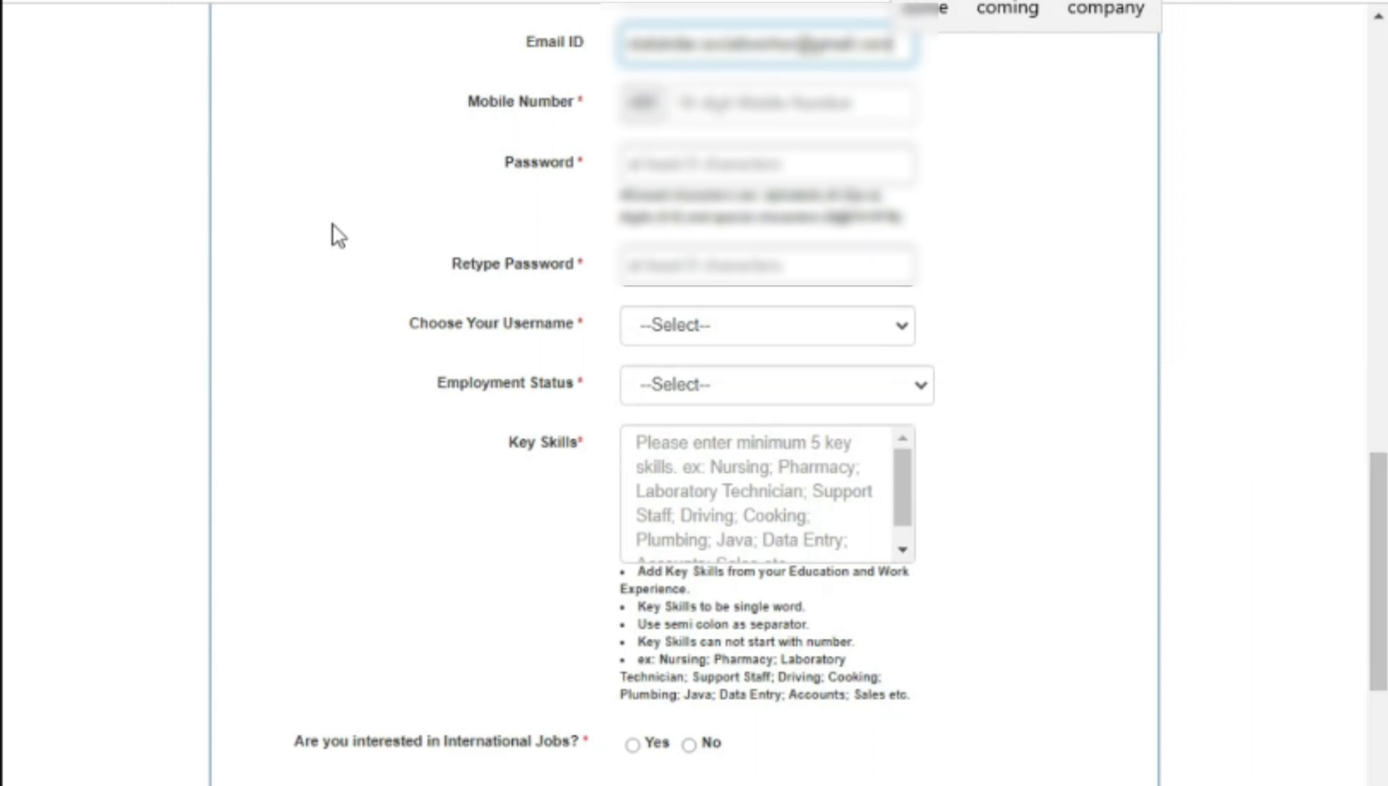
# Step: Enter the jobseeker's mobile number and type the account password
pyautogui.click(718, 103)
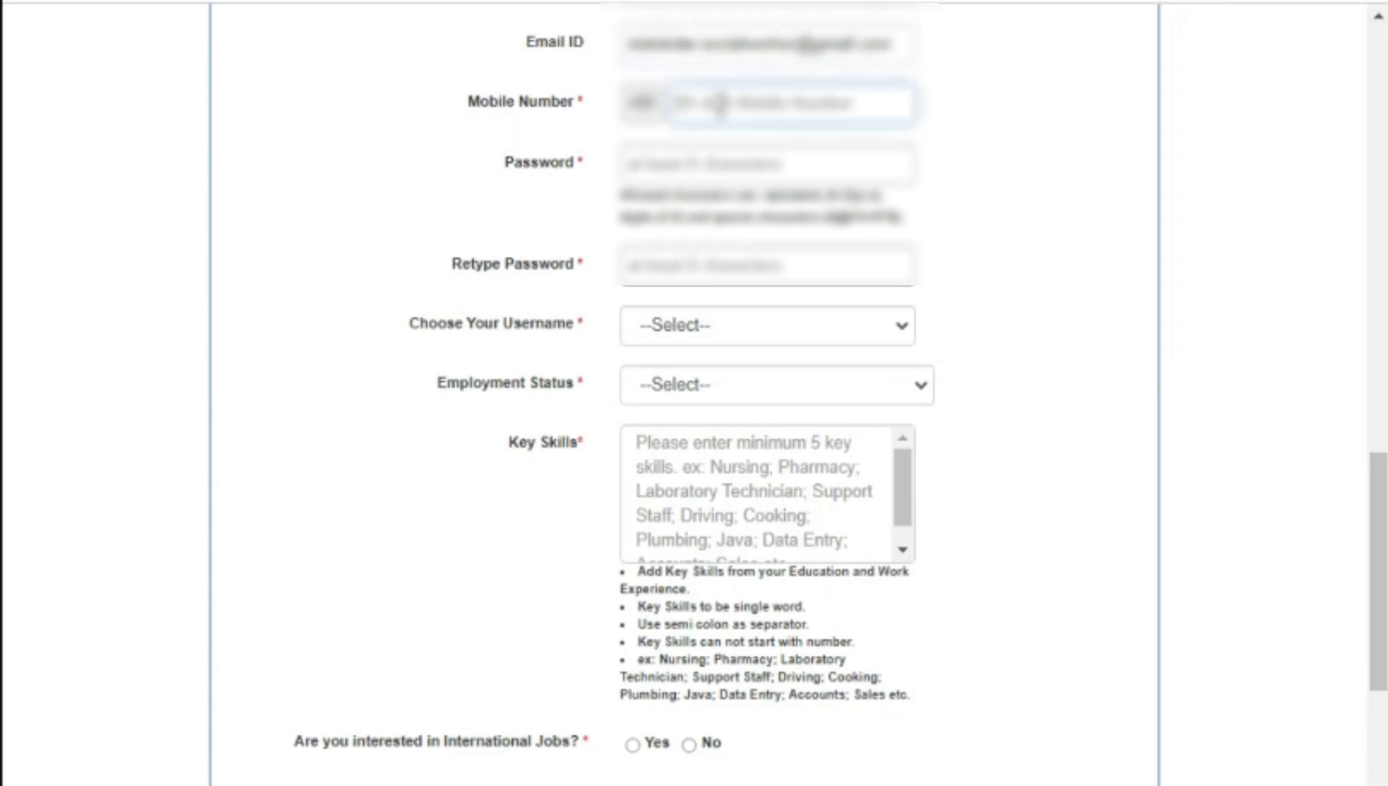
pyautogui.write('98765')
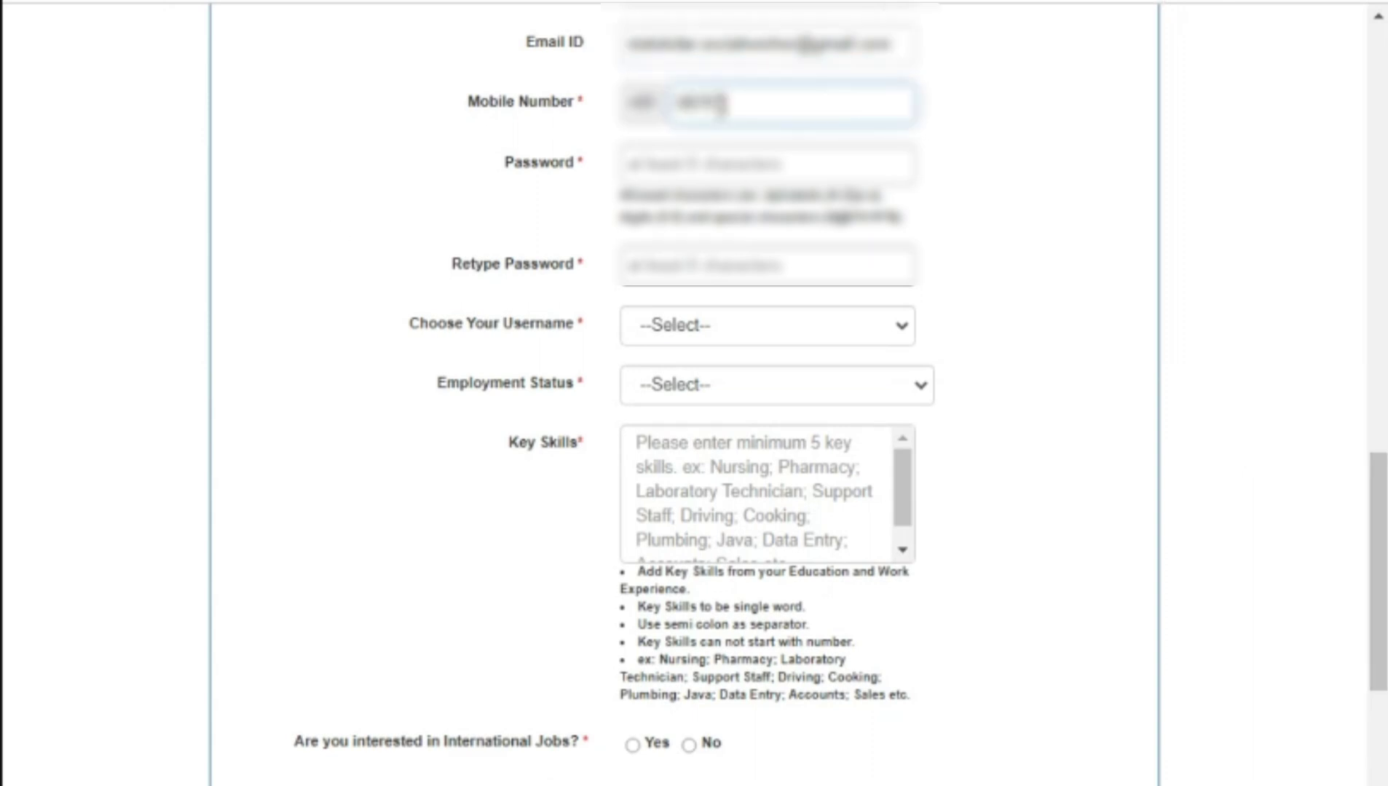
pyautogui.write('43210')
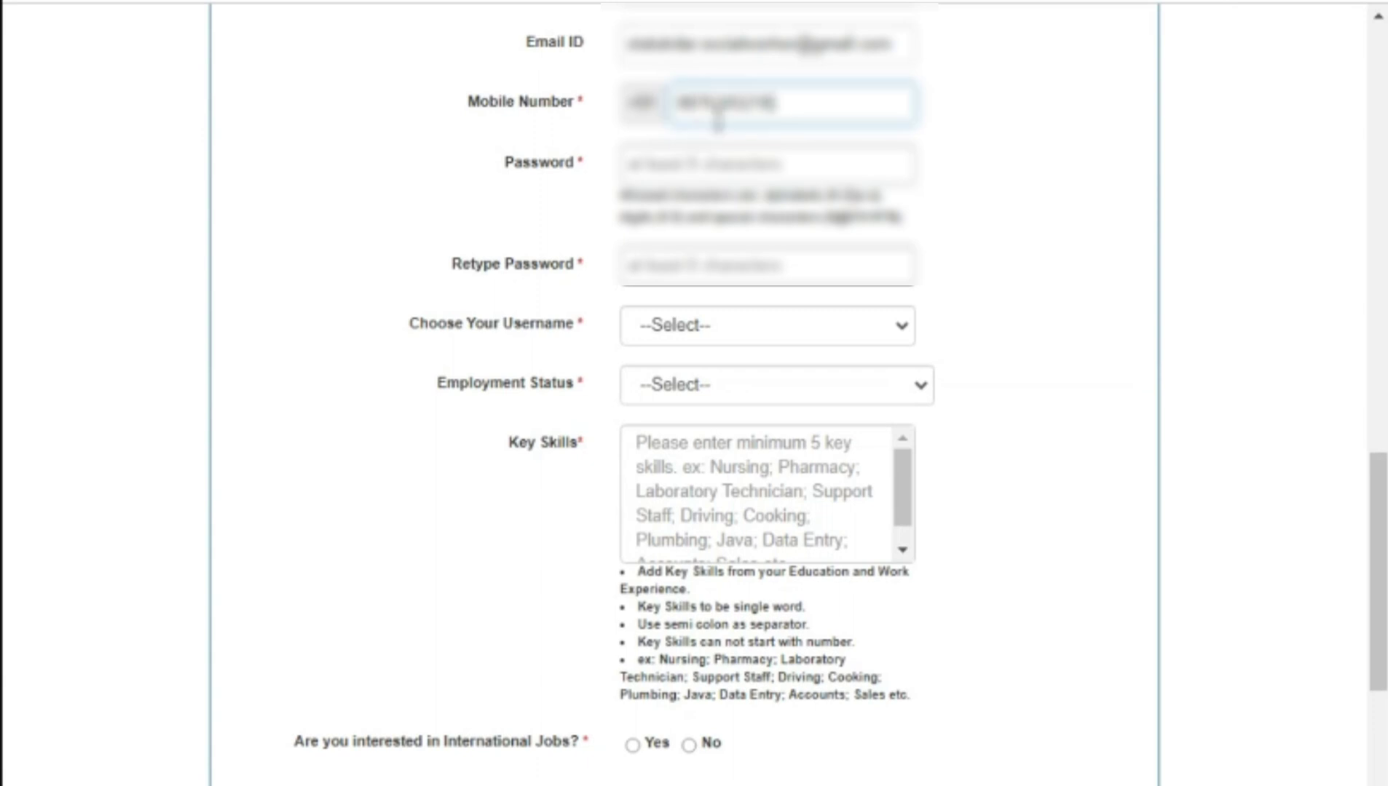
pyautogui.click(755, 163)
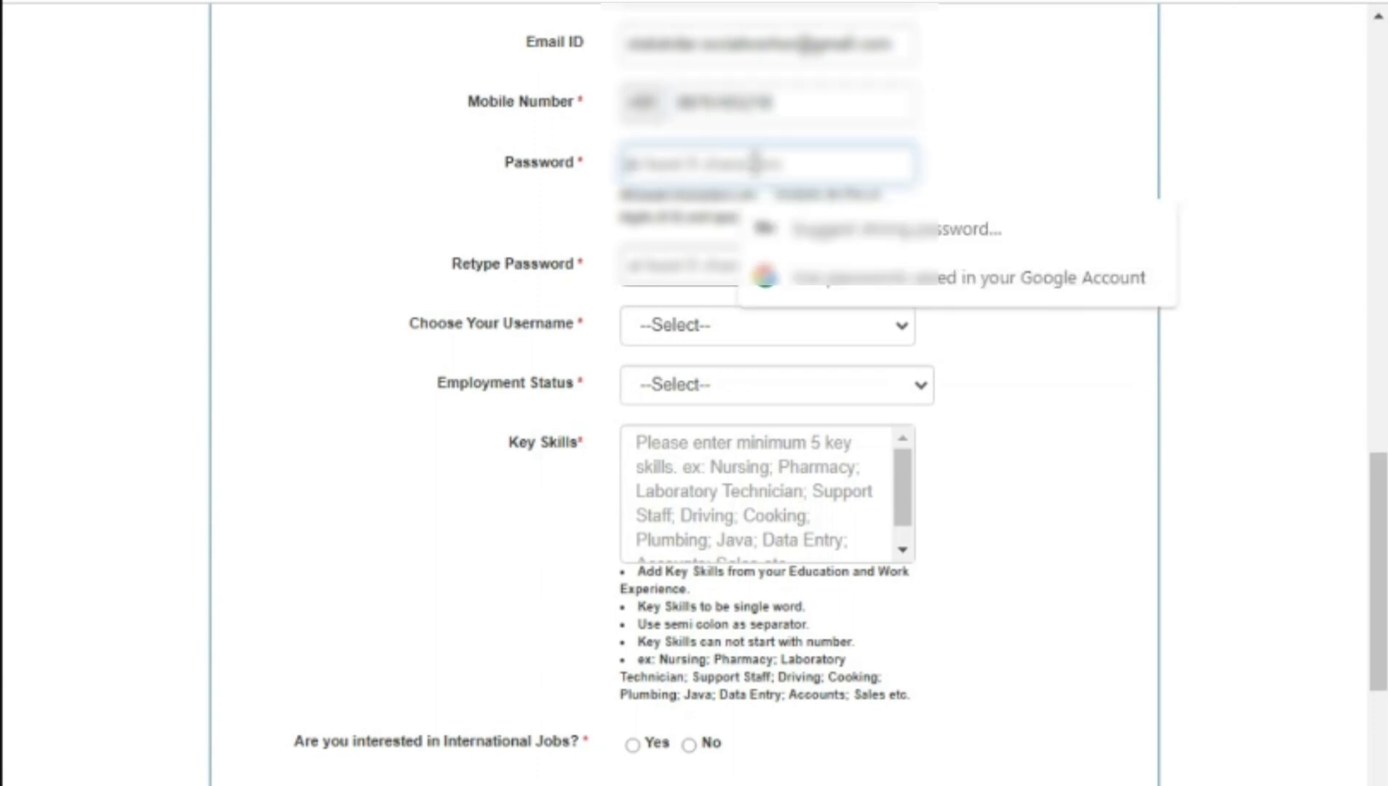
pyautogui.write('a')
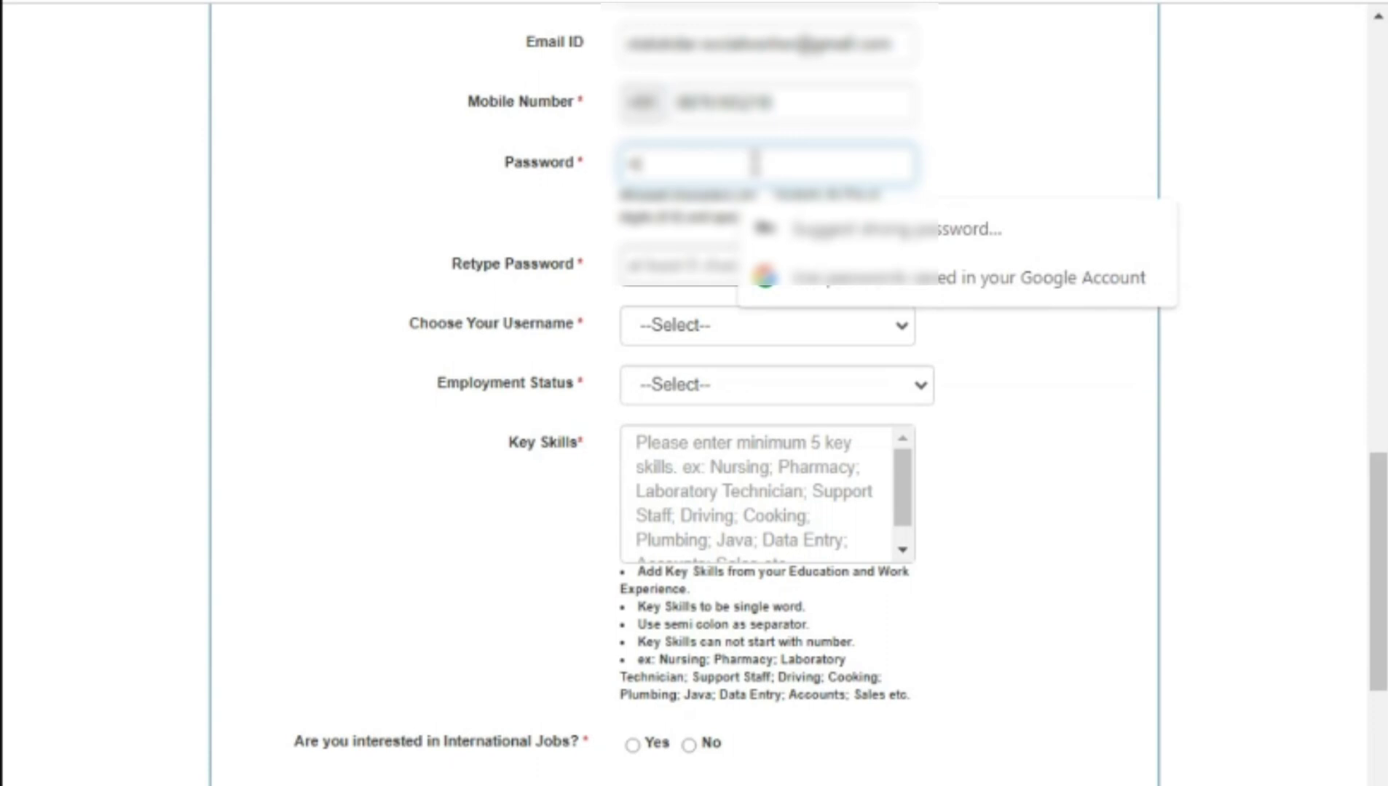
pyautogui.write('word')
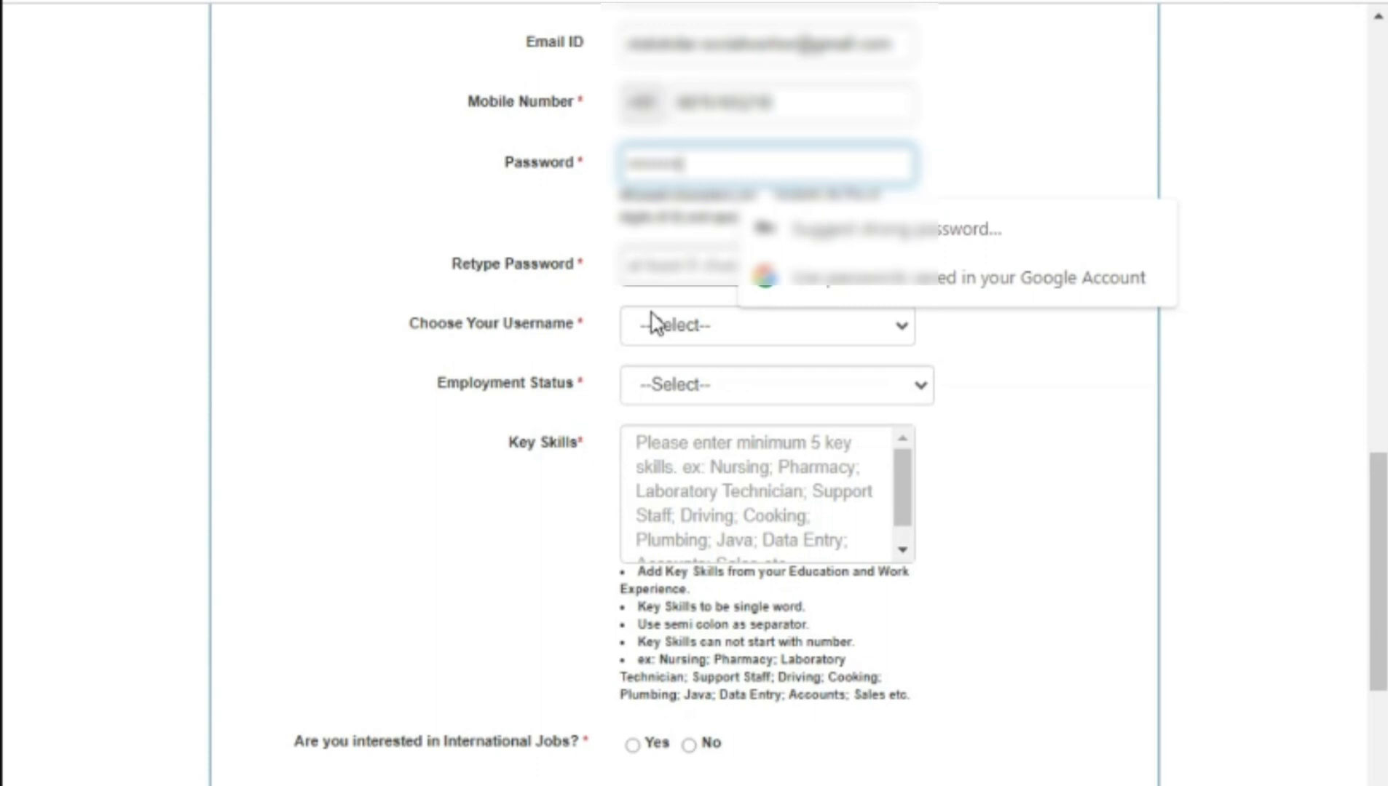
pyautogui.click(658, 267)
# Step: Confirm the password, use Email as the username, and set employment status to Self employed
pyautogui.write('•')
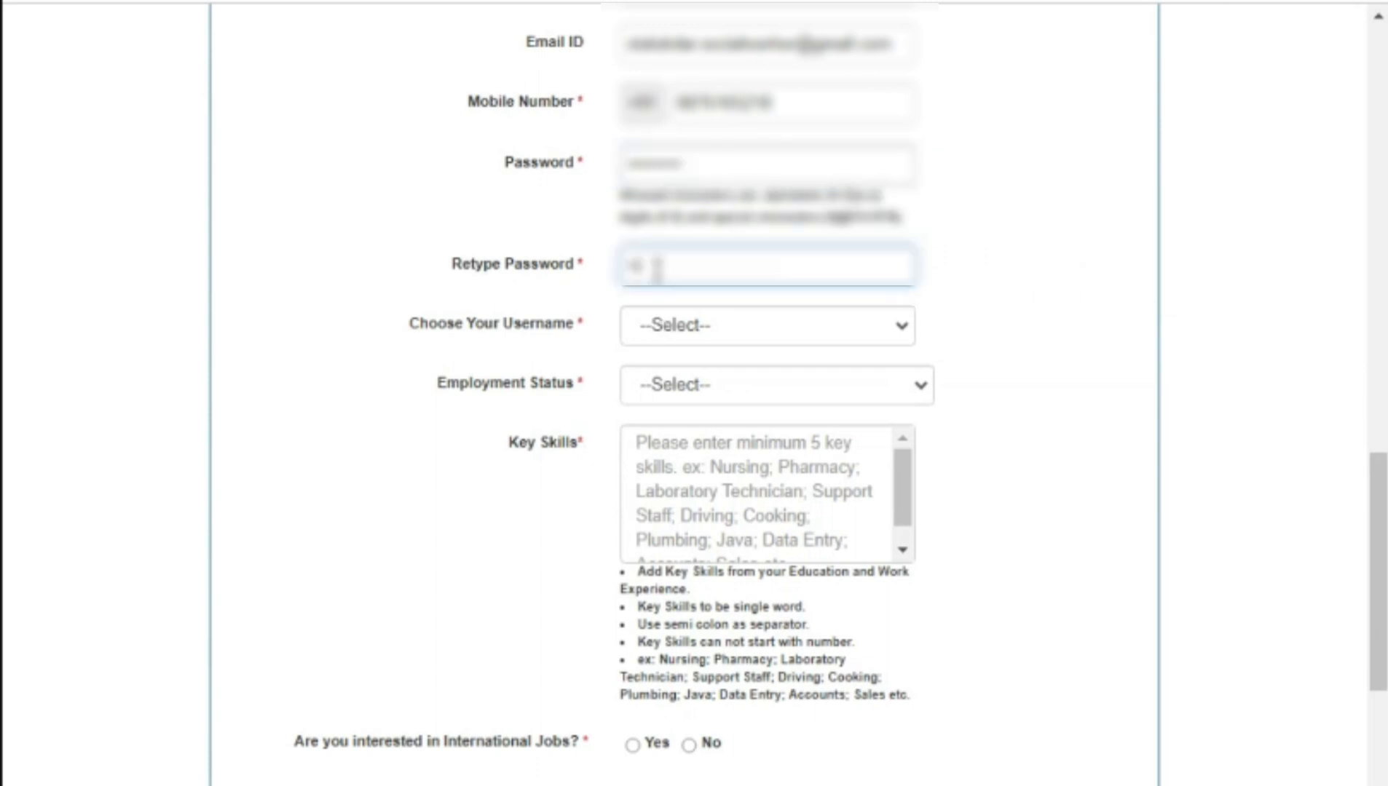
pyautogui.write('•••••••')
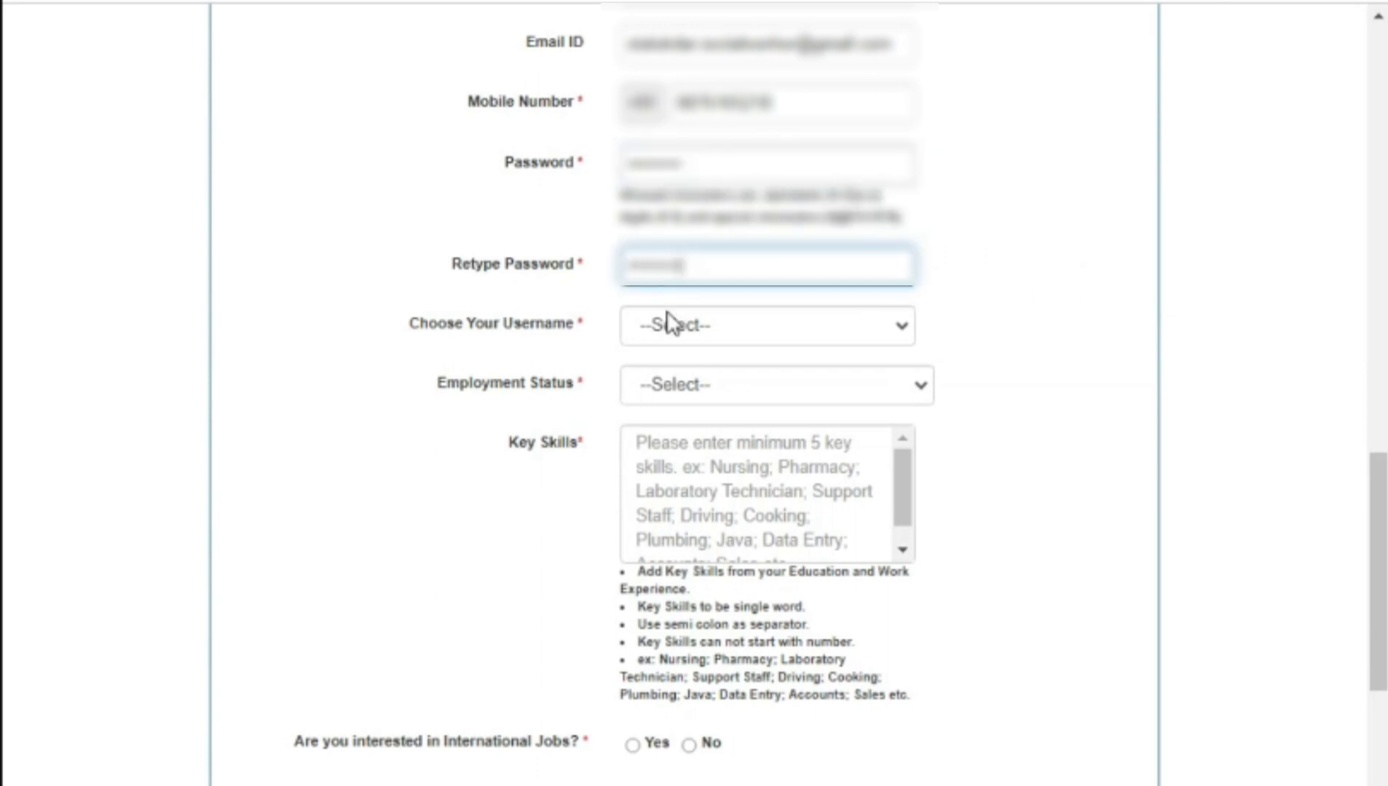
pyautogui.click(669, 322)
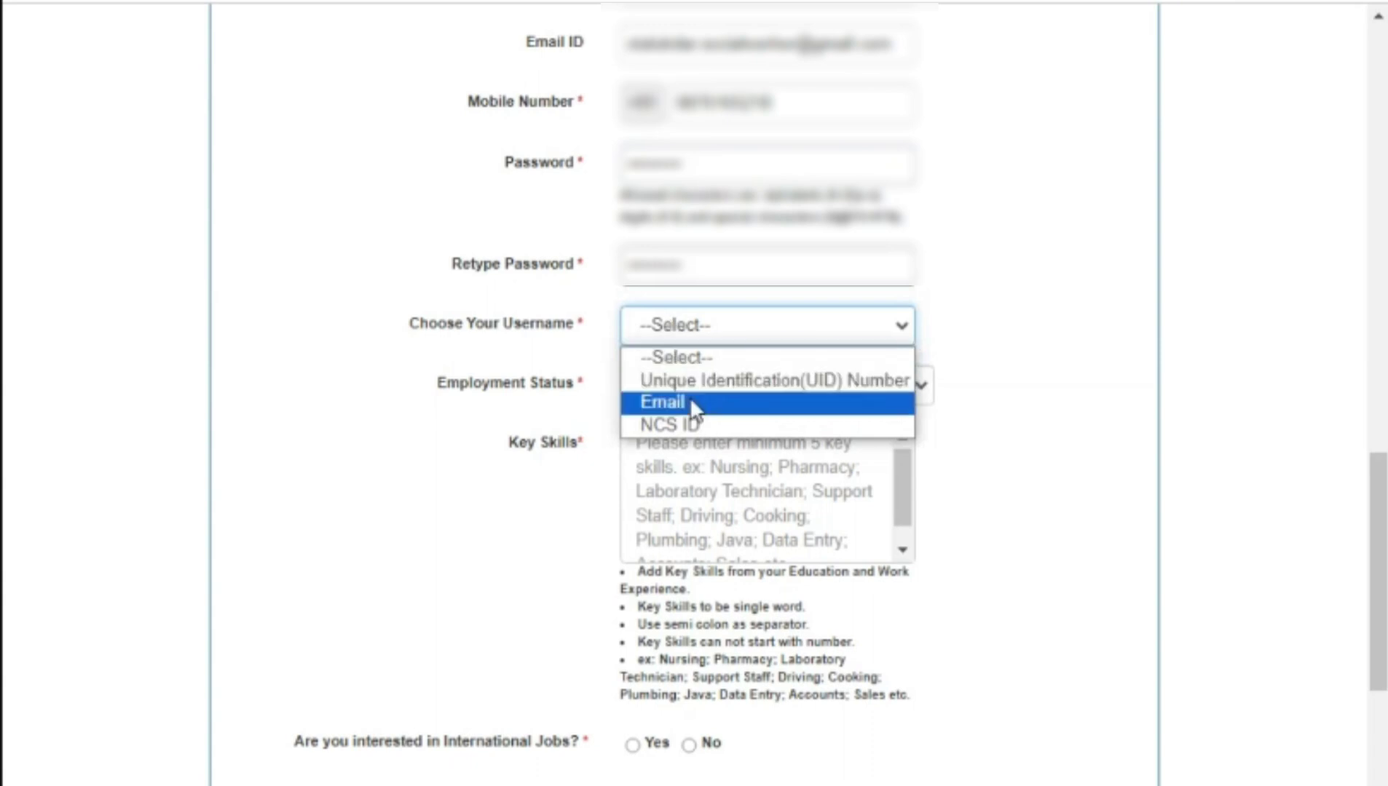
pyautogui.click(690, 401)
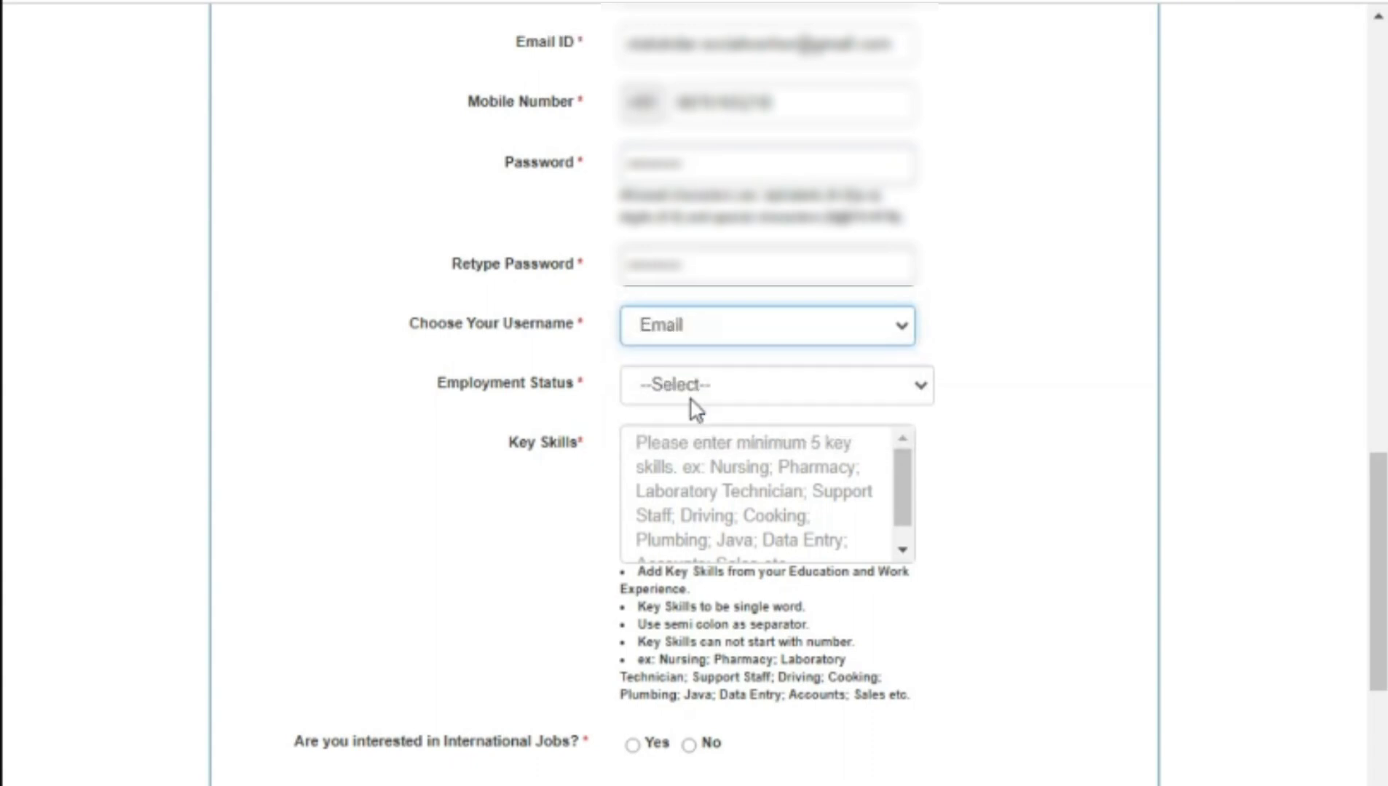
pyautogui.click(641, 394)
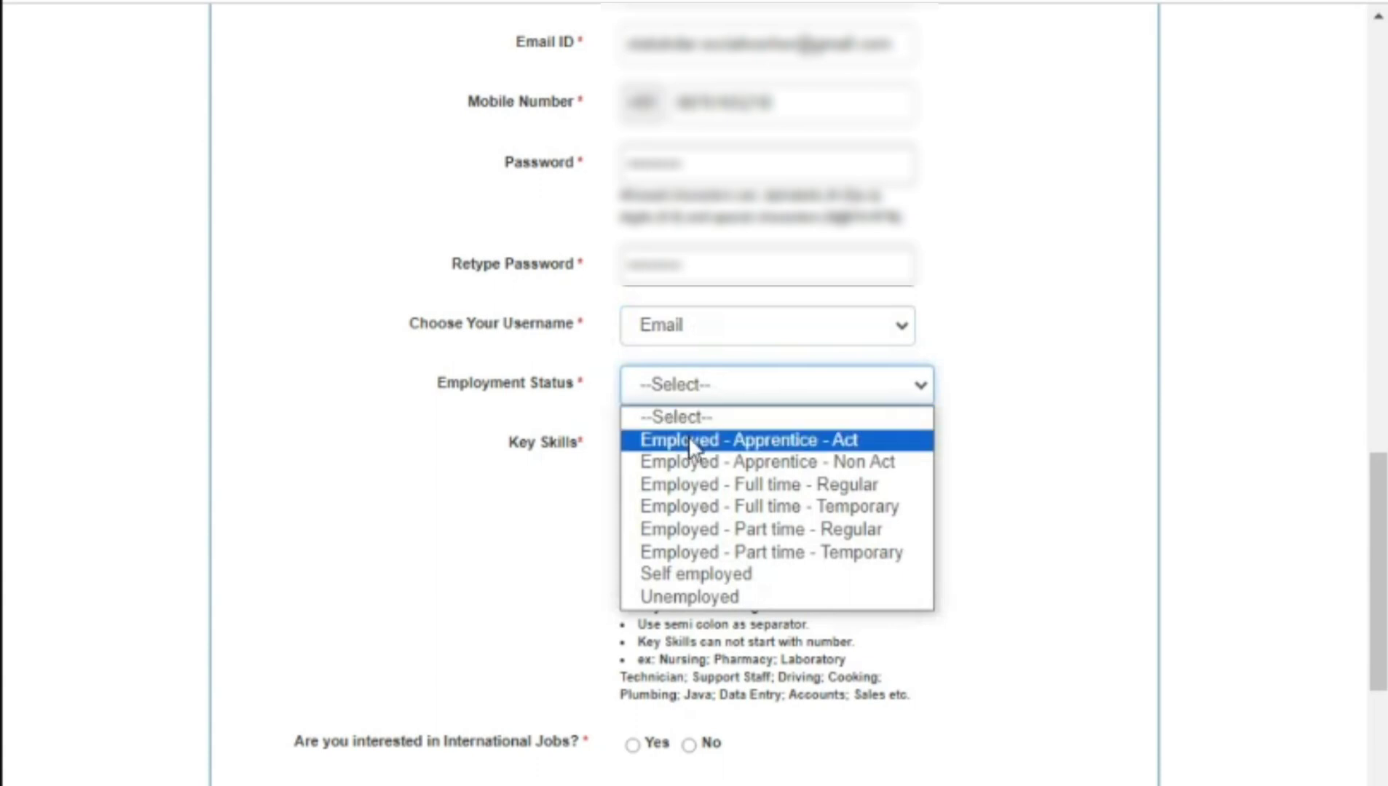
pyautogui.click(716, 574)
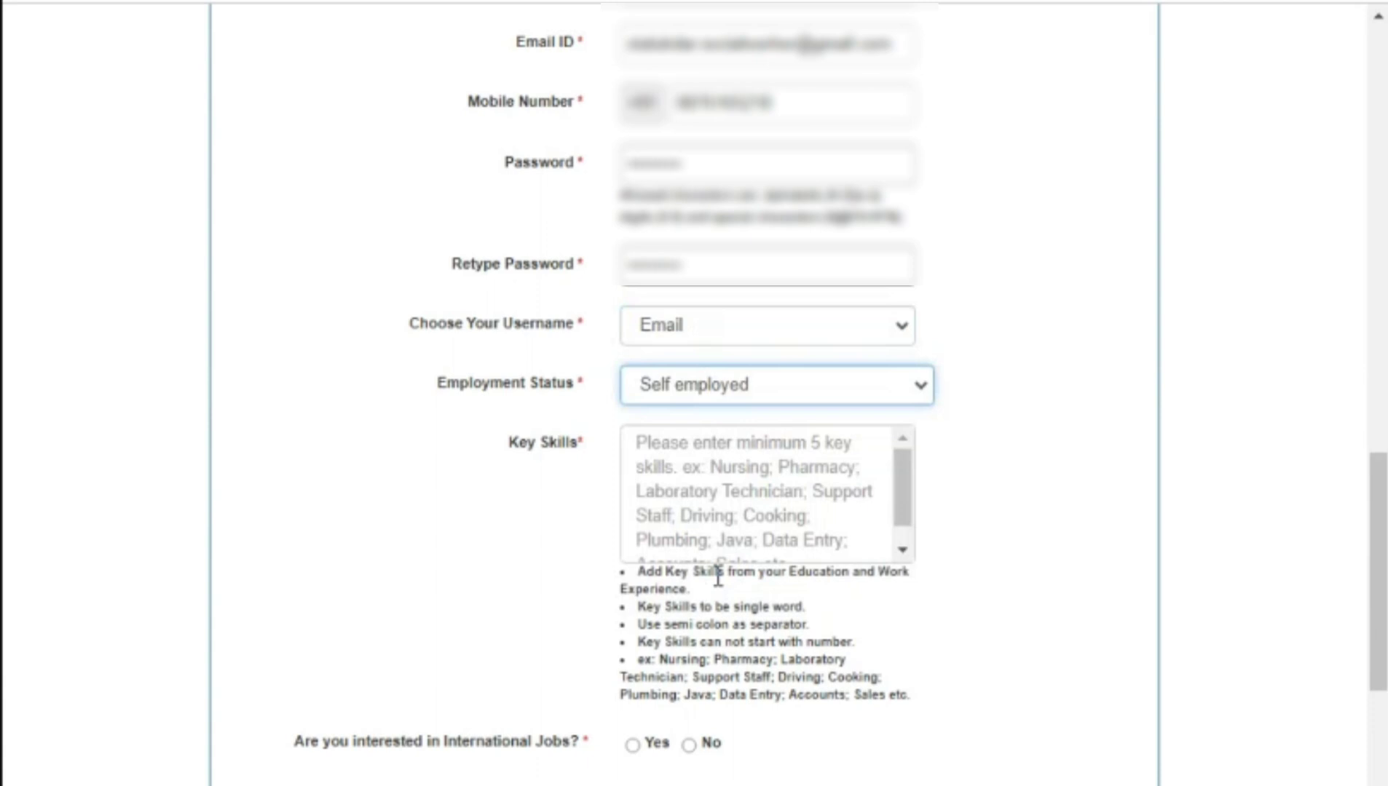
pyautogui.click(834, 481)
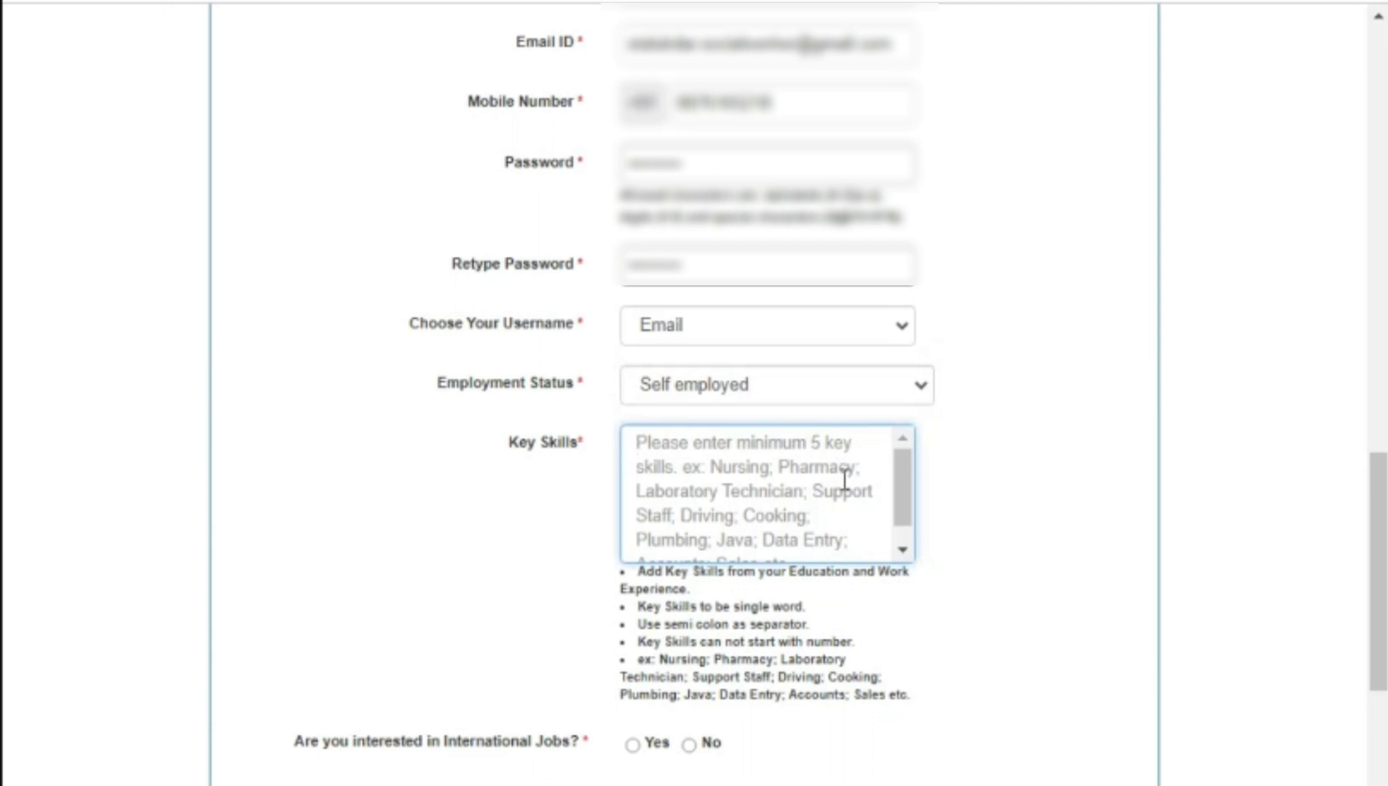
# Step: Enter 'Data Entry' as the key skill and answer No to international jobs
pyautogui.write('Da')
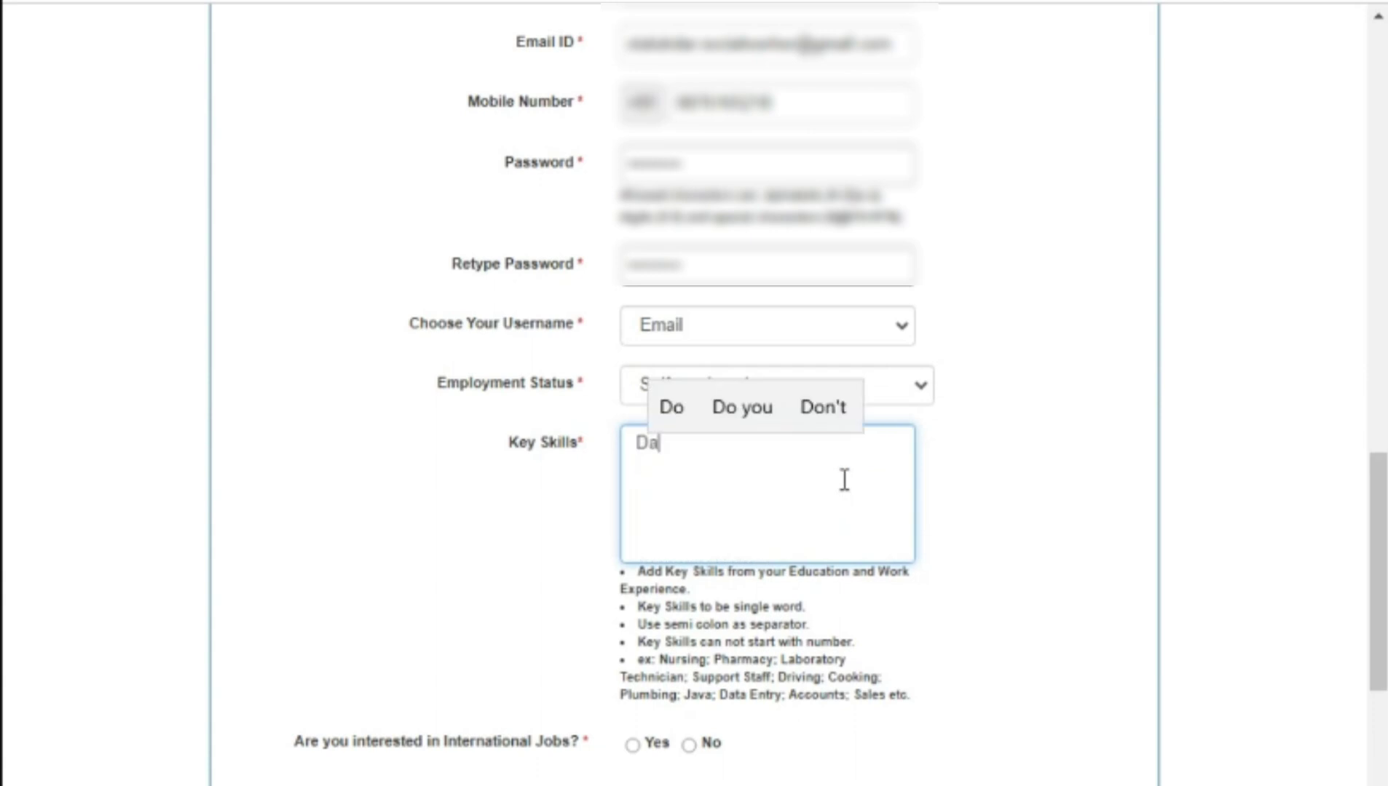
pyautogui.write('ta En')
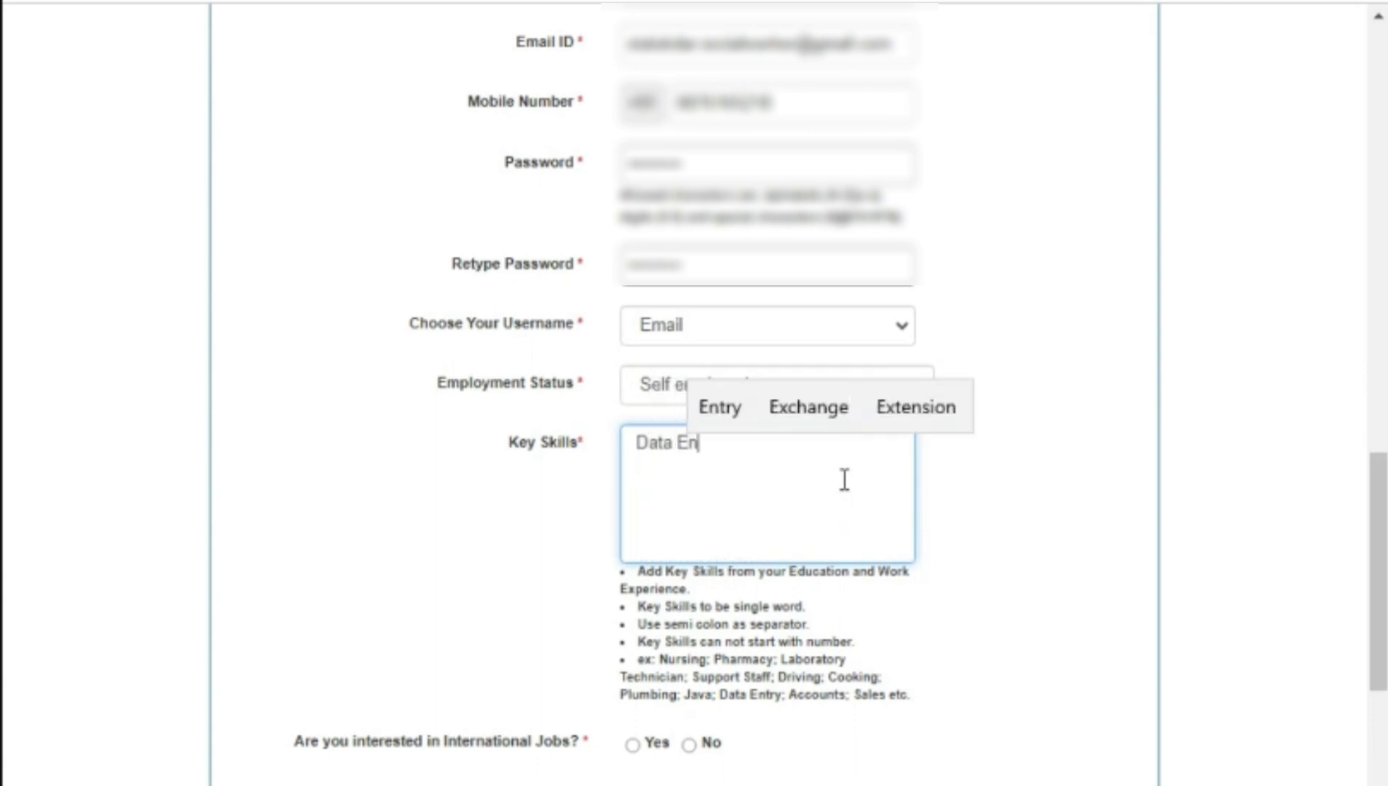
pyautogui.write('try')
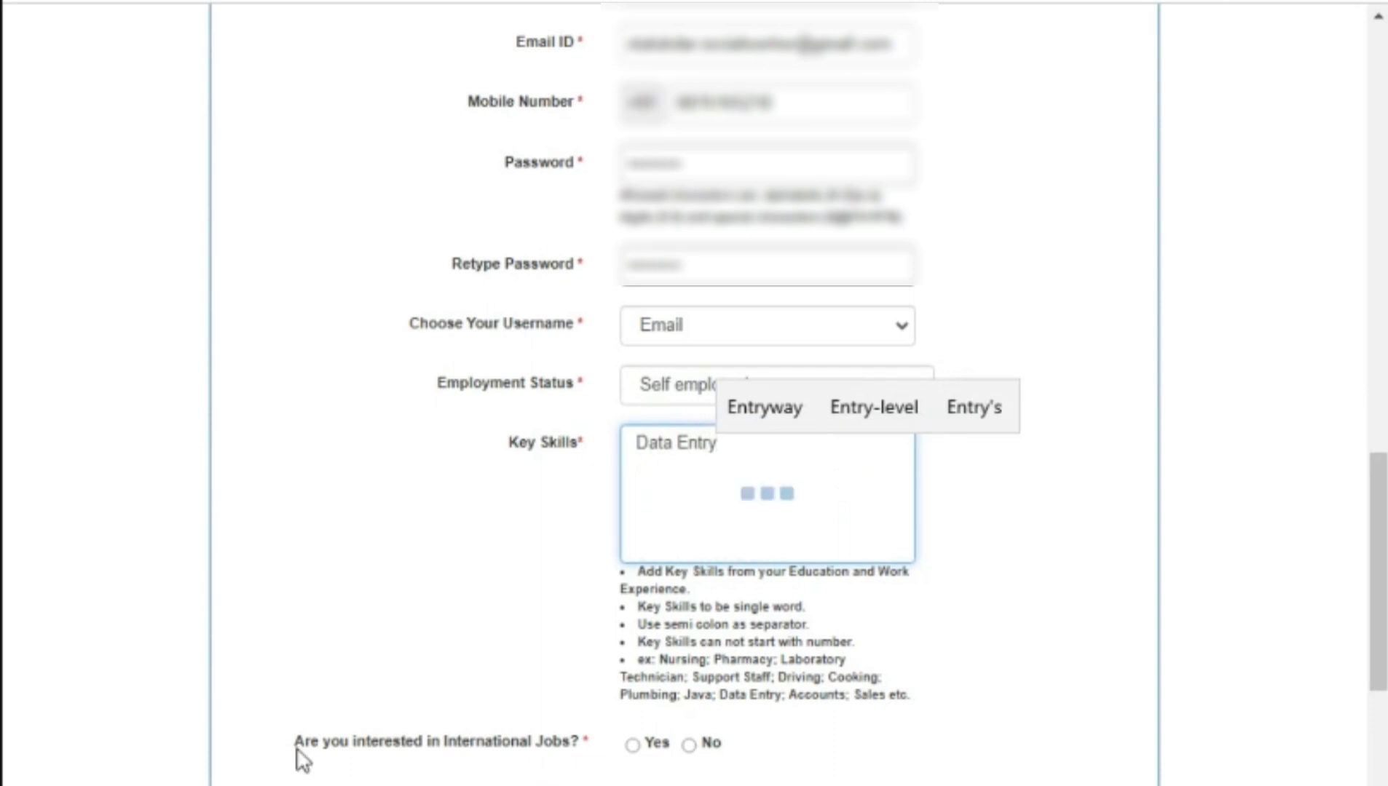
pyautogui.moveTo(295, 746); pyautogui.dragTo(580, 761)
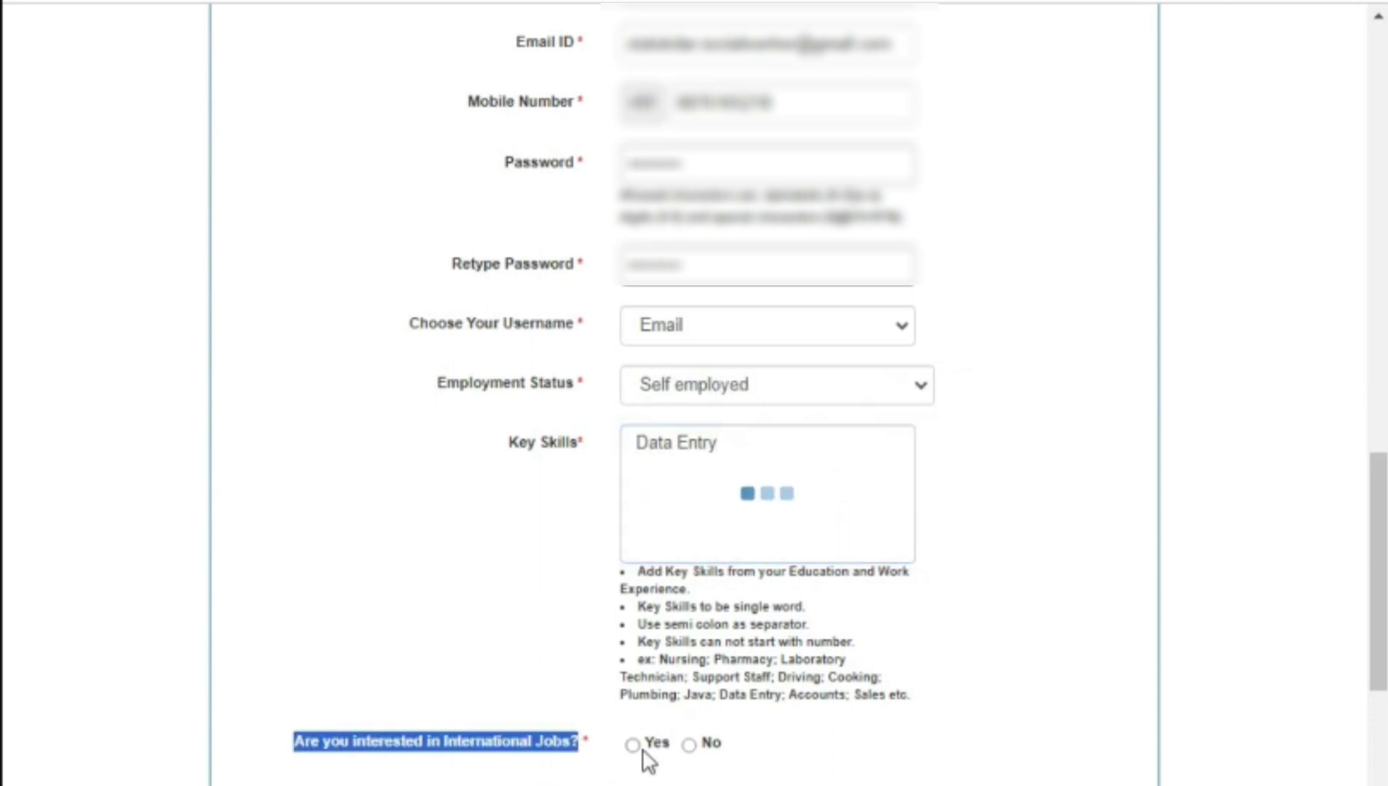
pyautogui.click(633, 745)
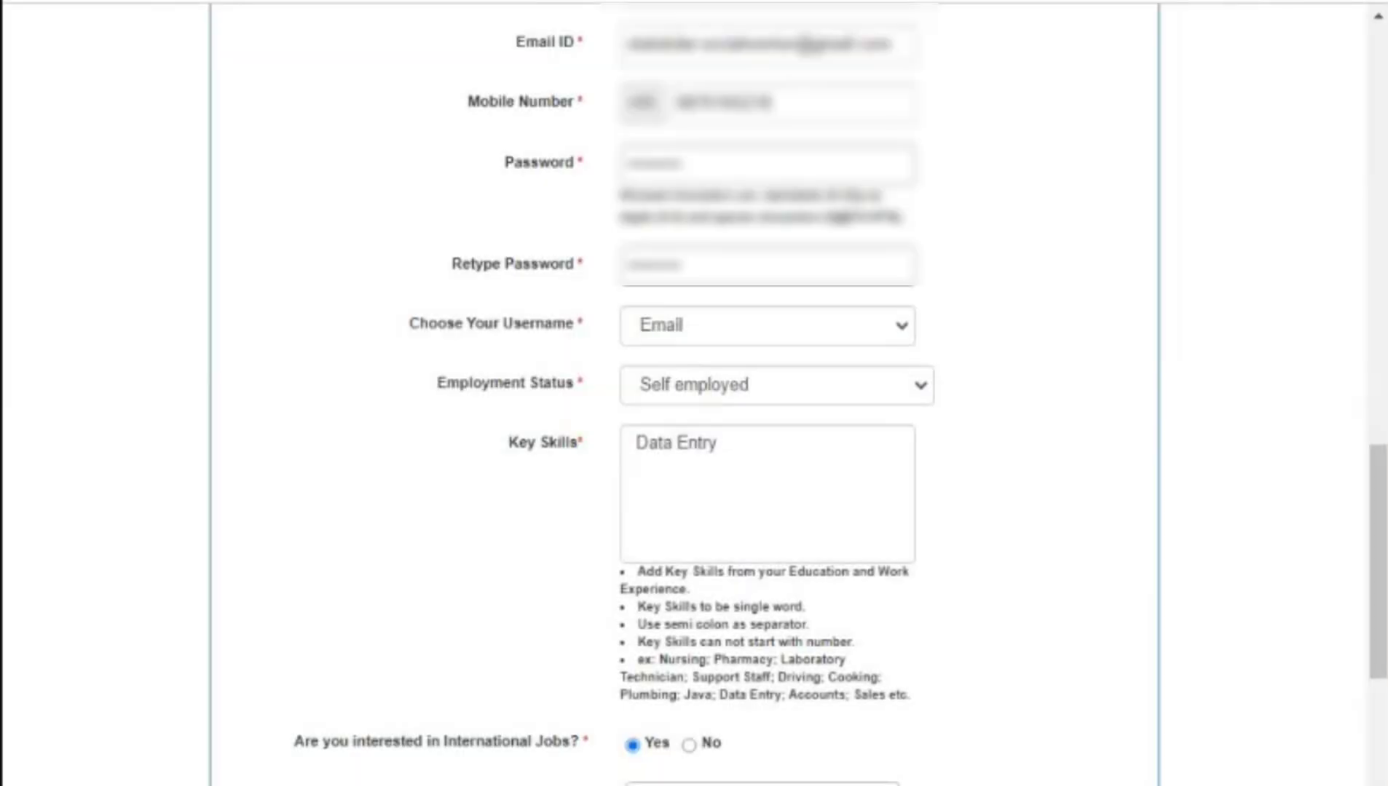
pyautogui.click(689, 744)
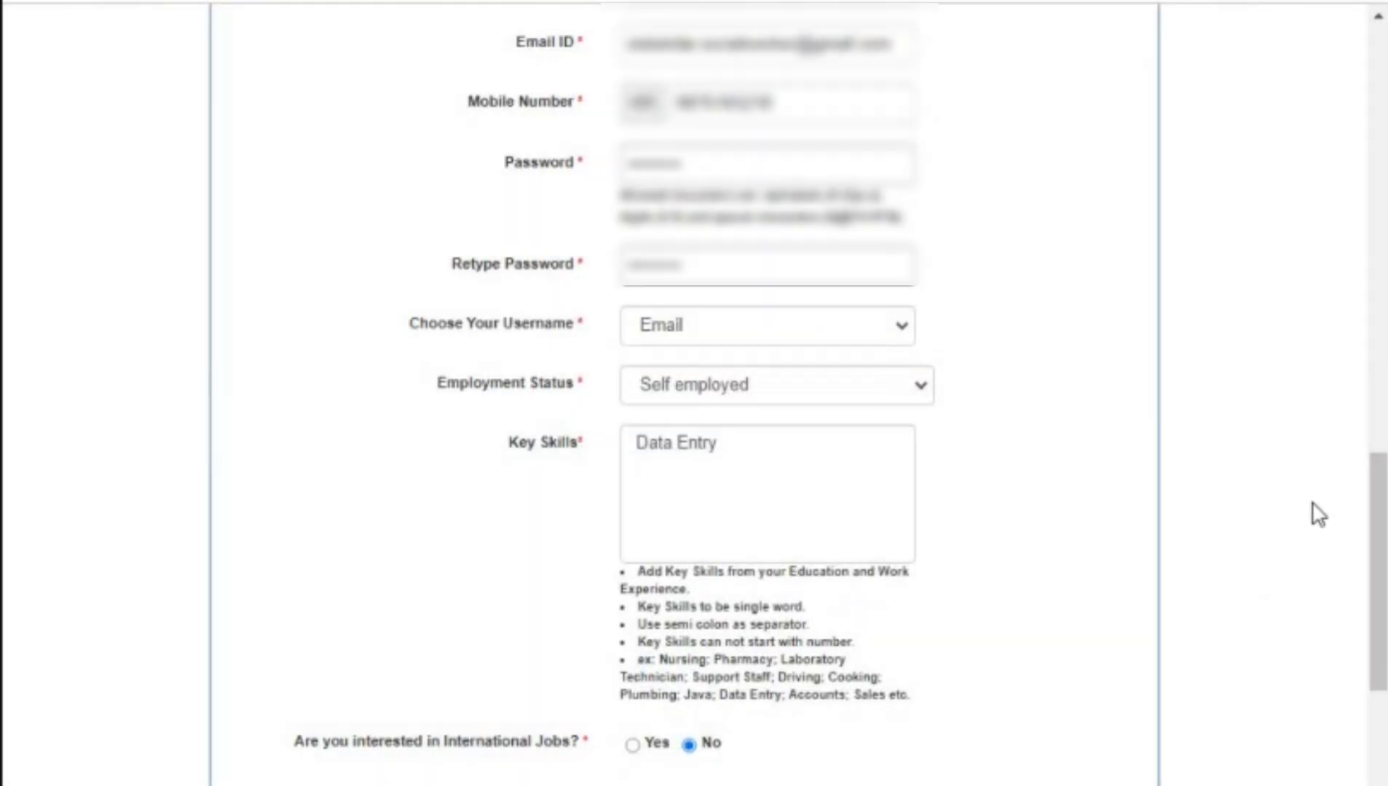
pyautogui.scroll(-4, 1319, 514)
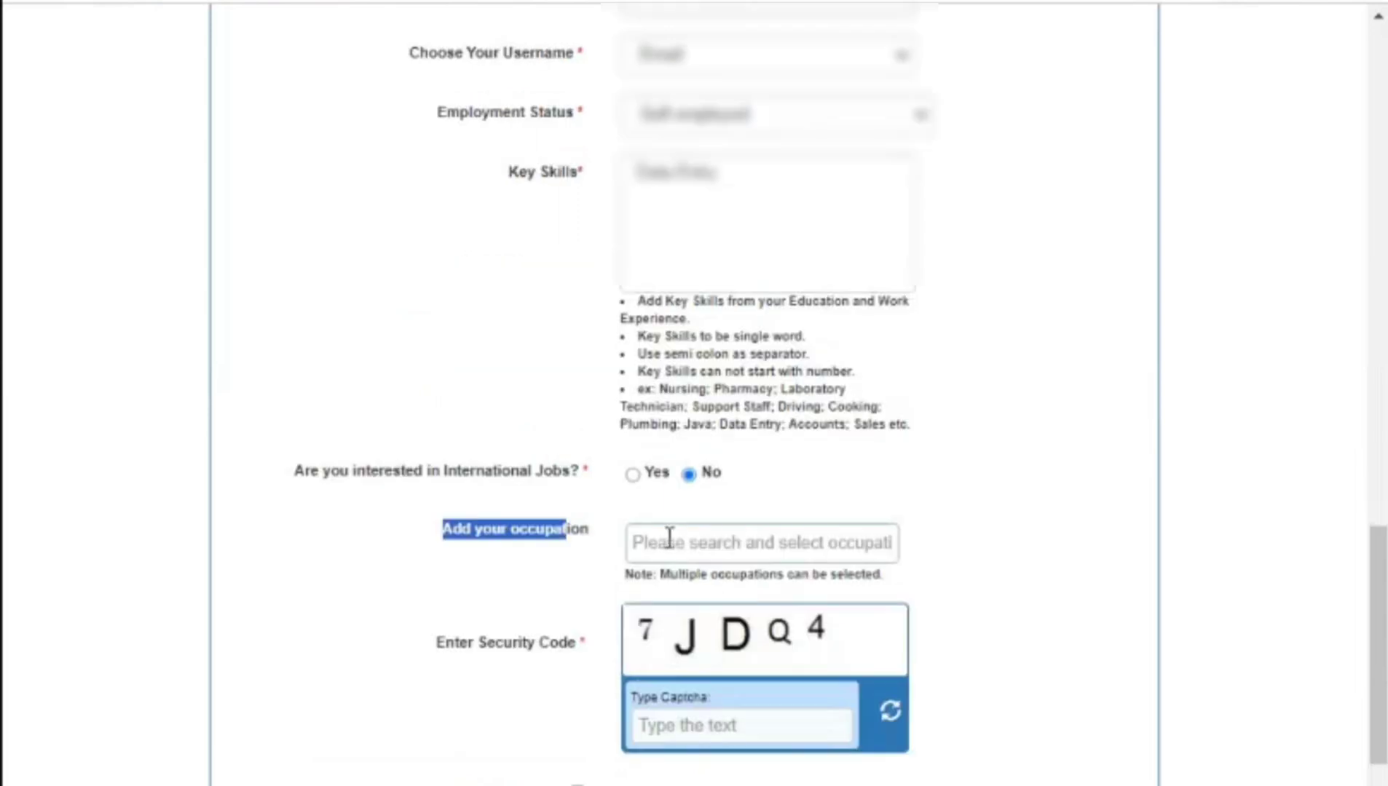
# Step: Set the occupation to Business from the suggestions and close DevTools
pyautogui.click(672, 540)
pyautogui.write('b')
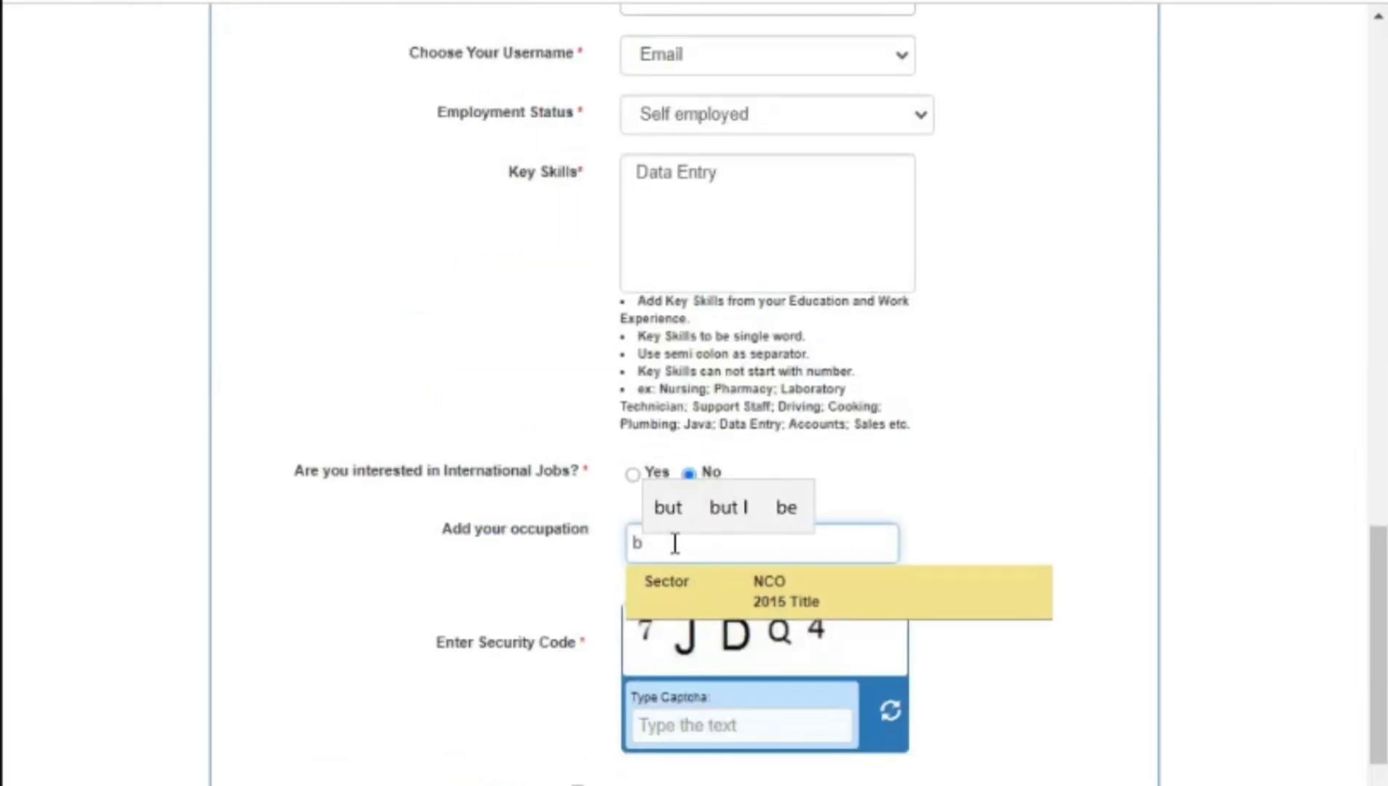
pyautogui.rightClick(674, 551)
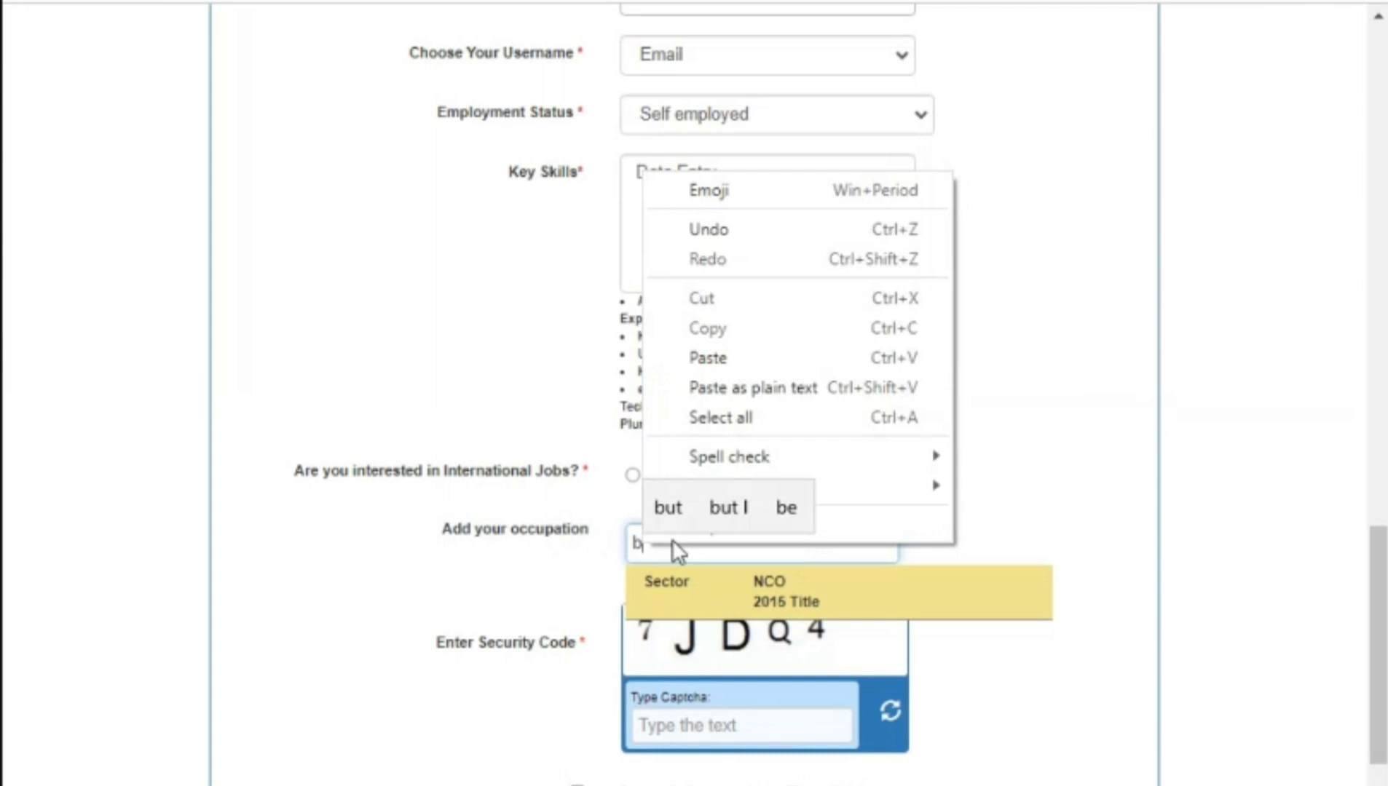
pyautogui.click(673, 542)
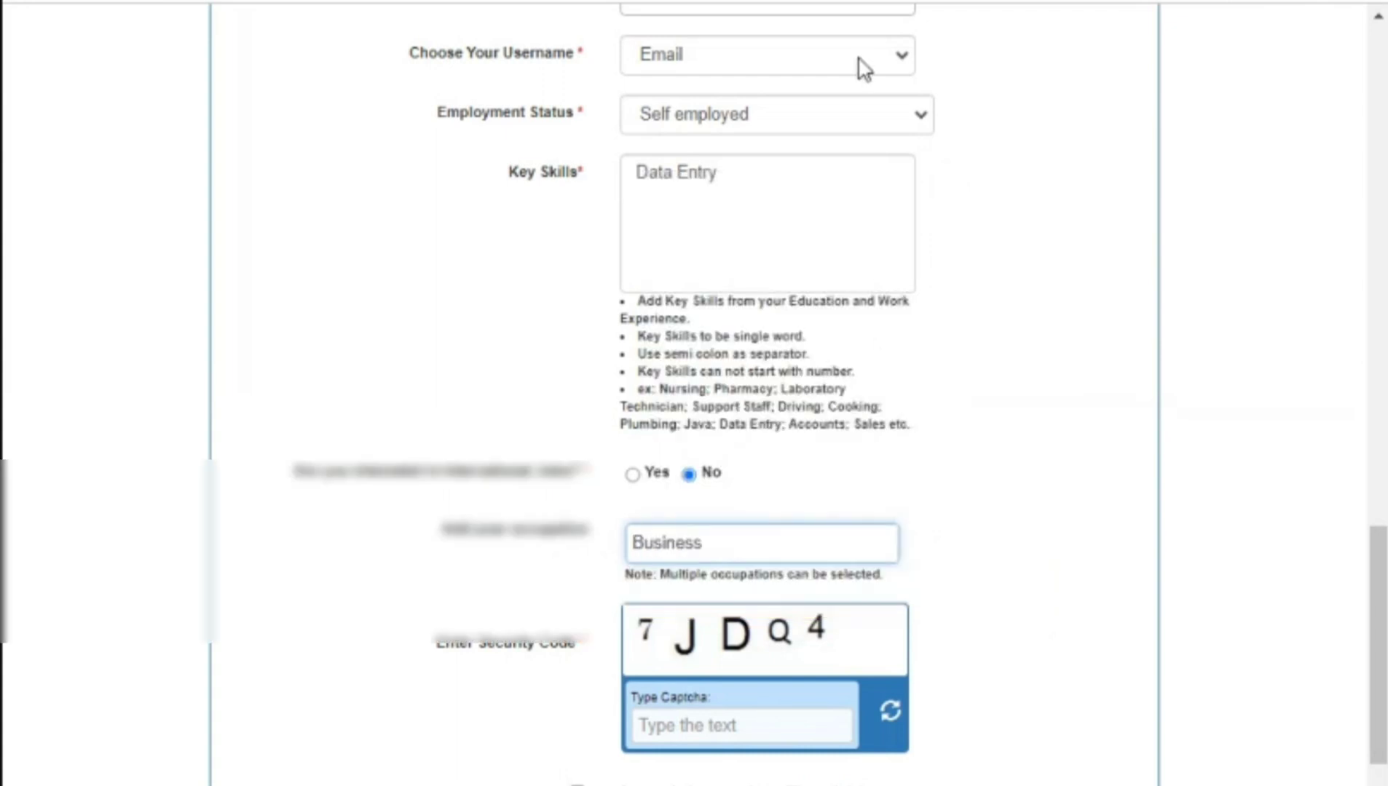
pyautogui.press('F12')
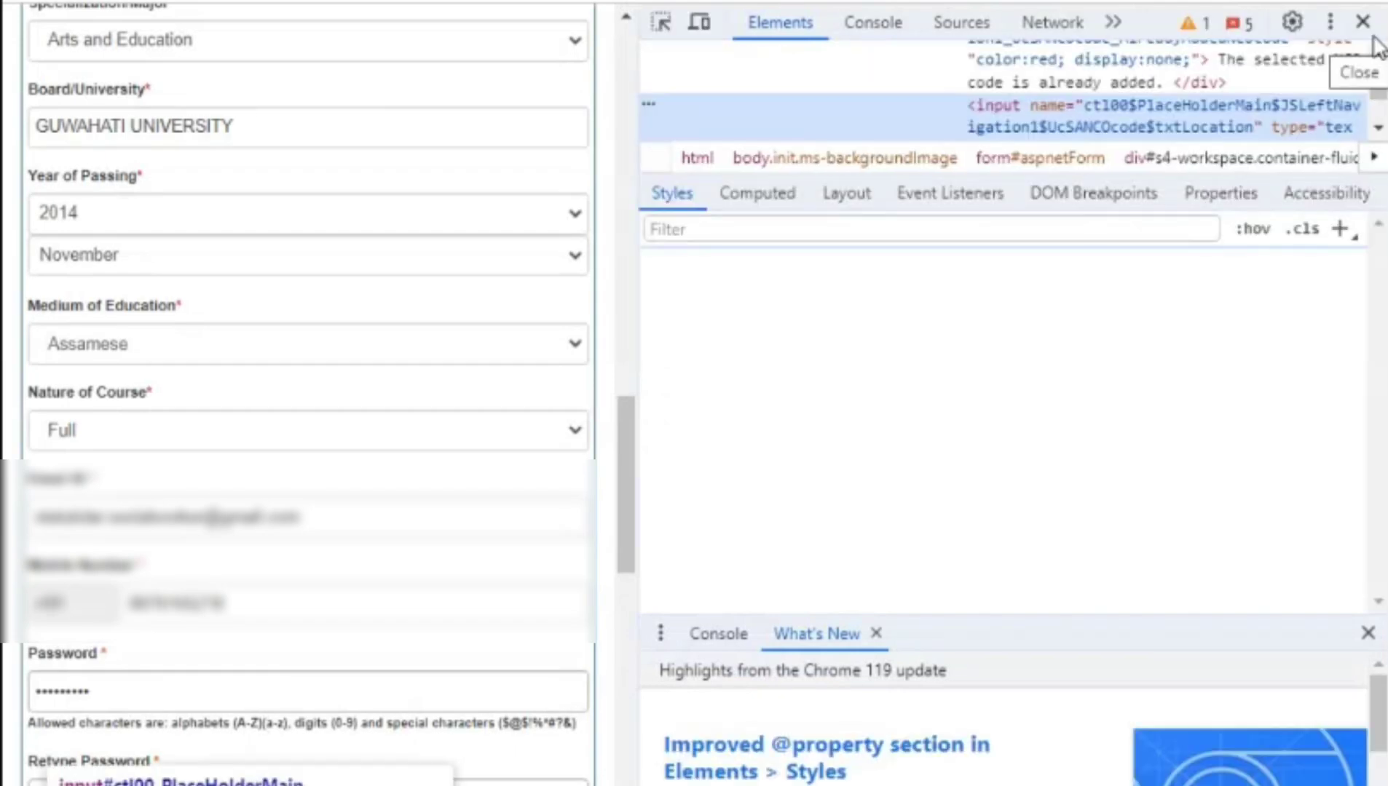
pyautogui.click(1359, 23)
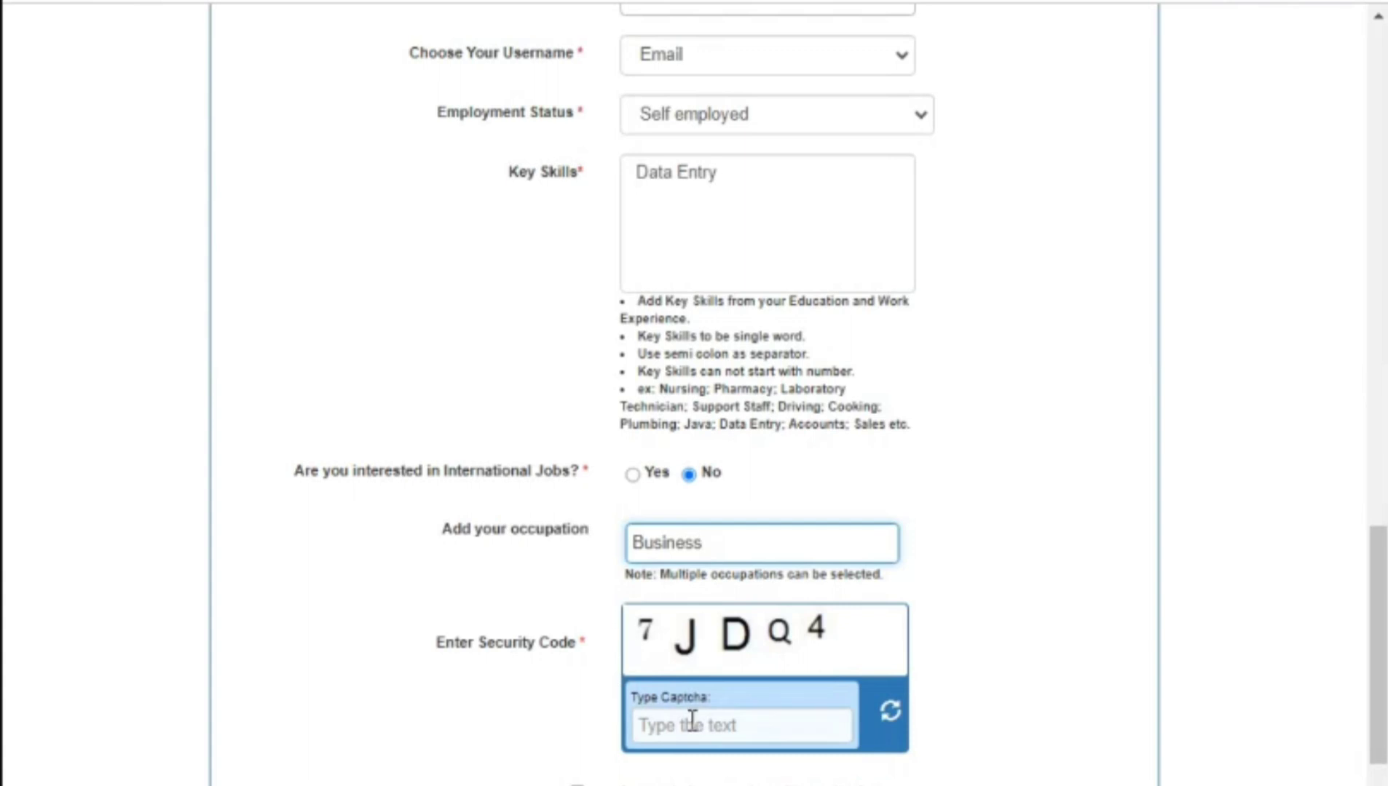
# Step: Type the captcha security code and move on to the terms agreement
pyautogui.click(688, 723)
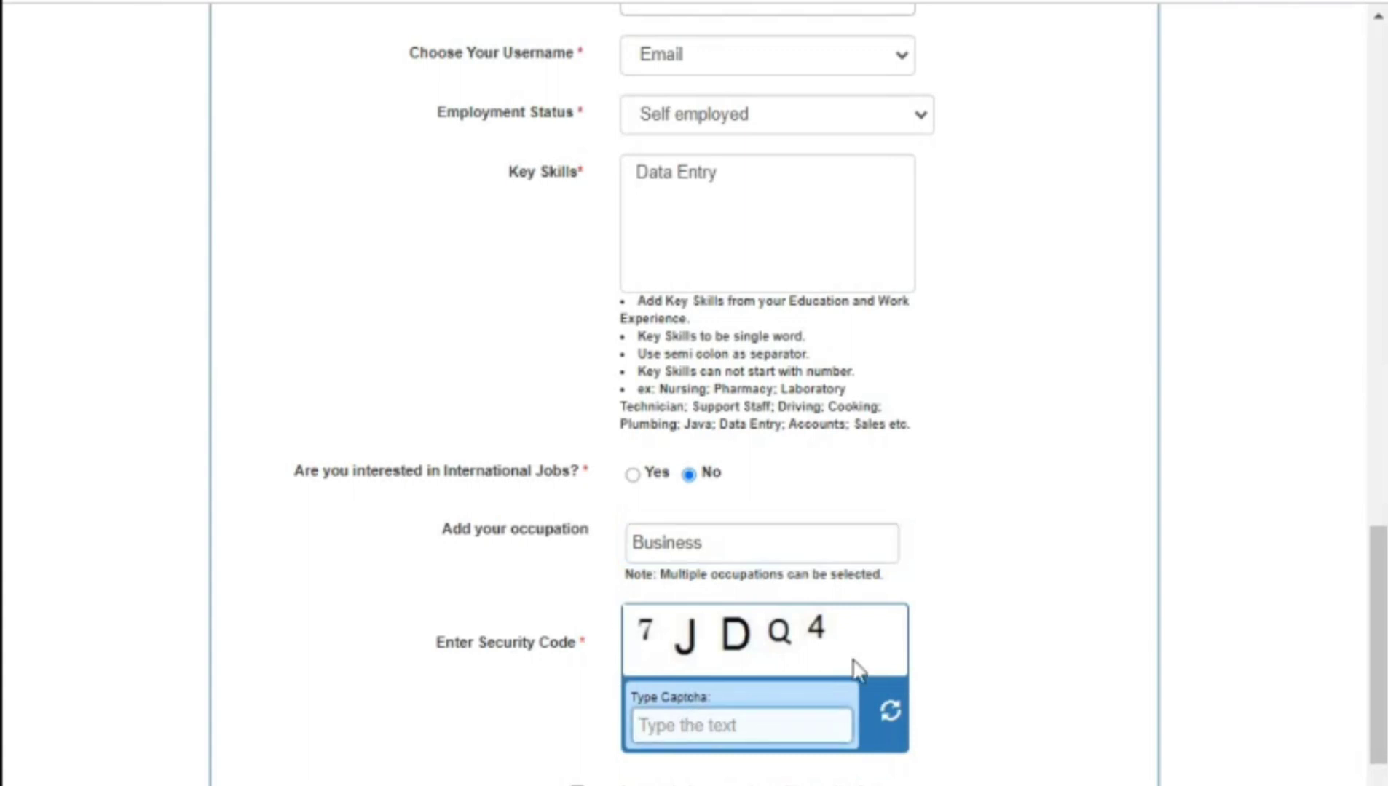
pyautogui.write('7j')
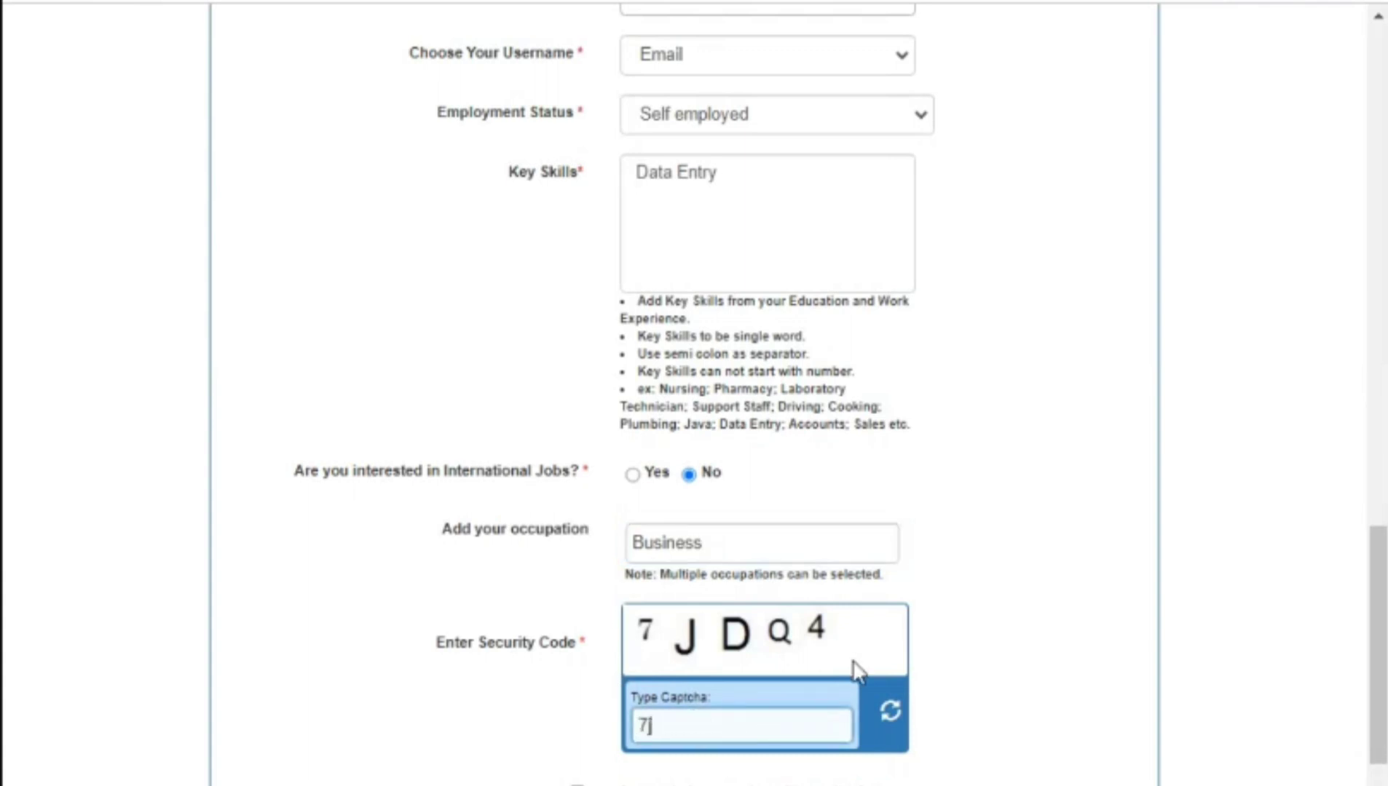
pyautogui.write('dq4')
pyautogui.press('Tab')
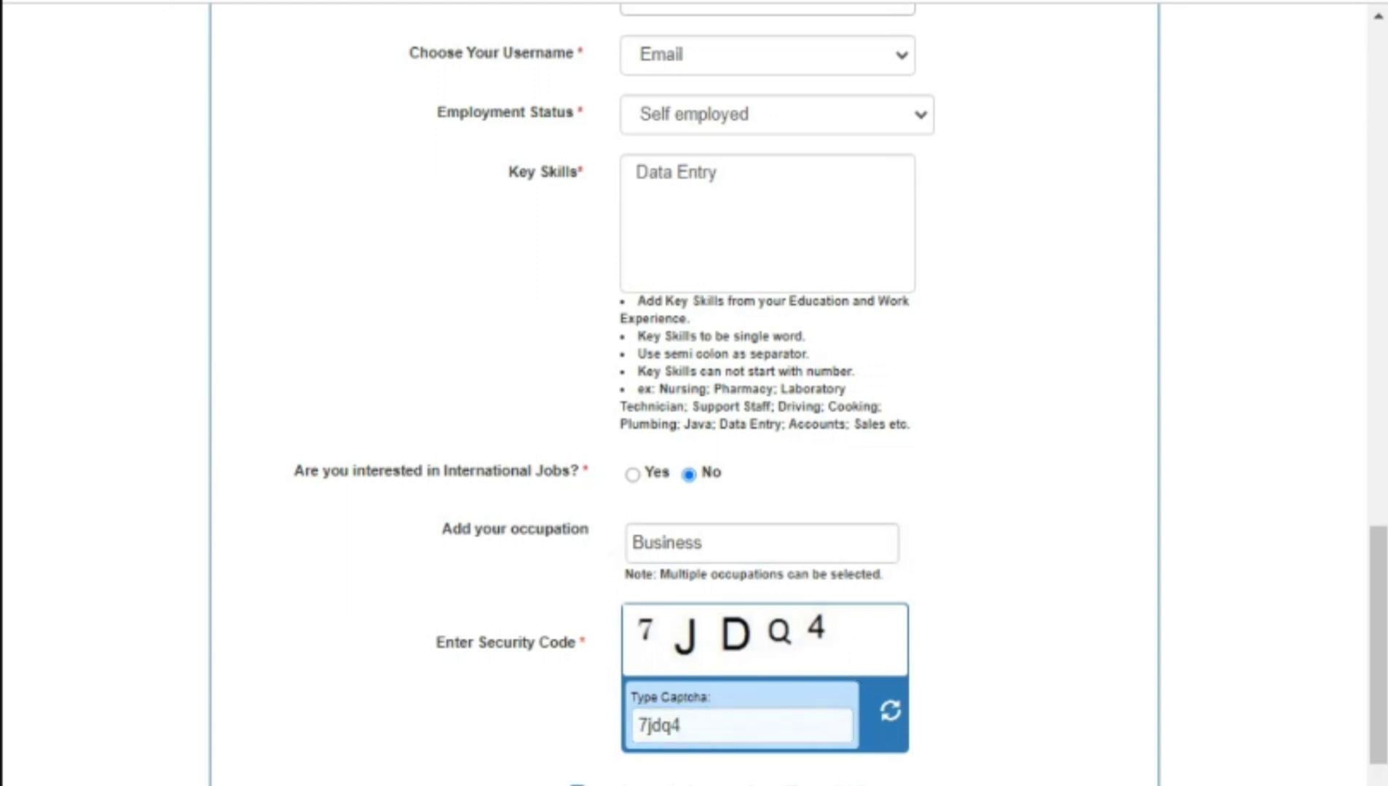
pyautogui.scroll(-4, 938, 743)
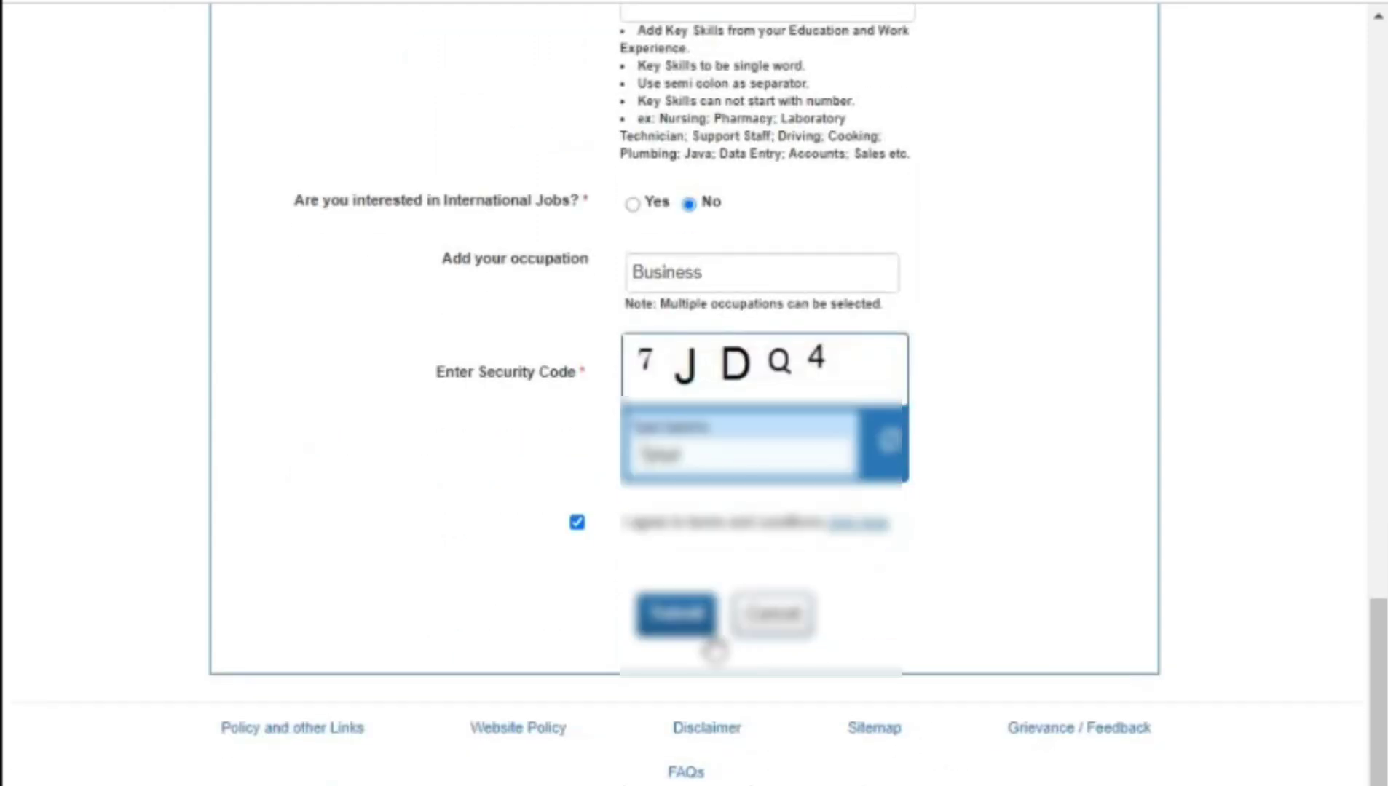
# Step: Submit the form, re-verify the ID with Check, then cancel the registration
pyautogui.click(710, 635)
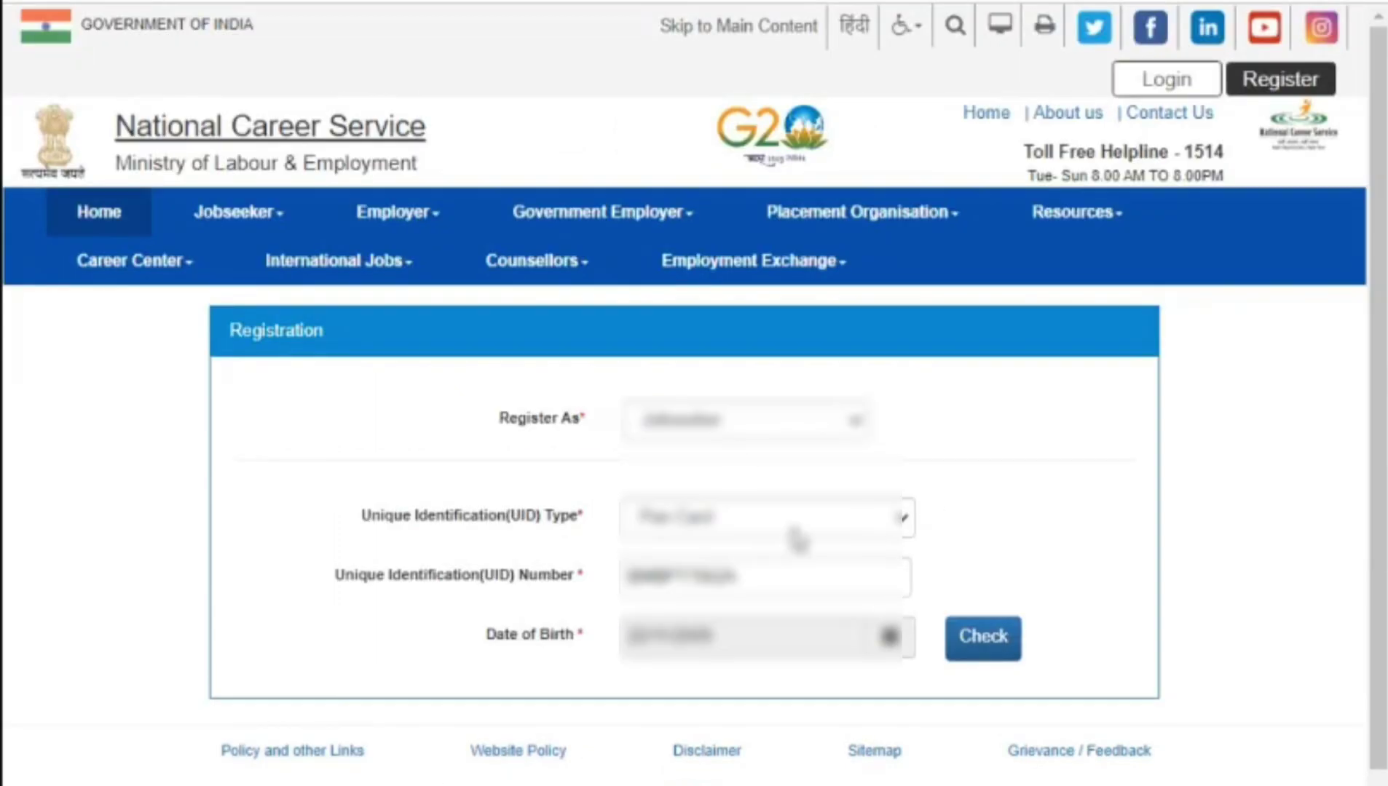
pyautogui.click(676, 650)
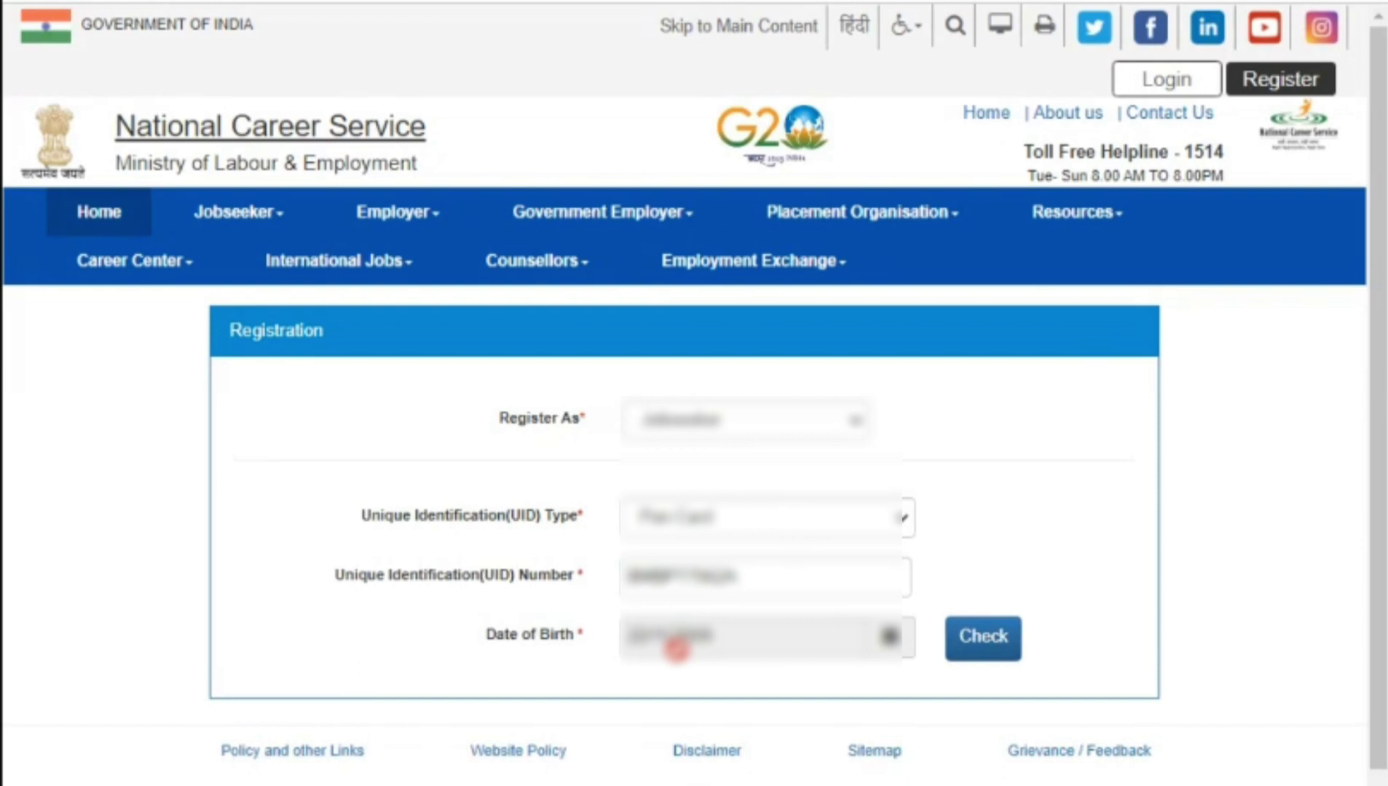
pyautogui.click(991, 648)
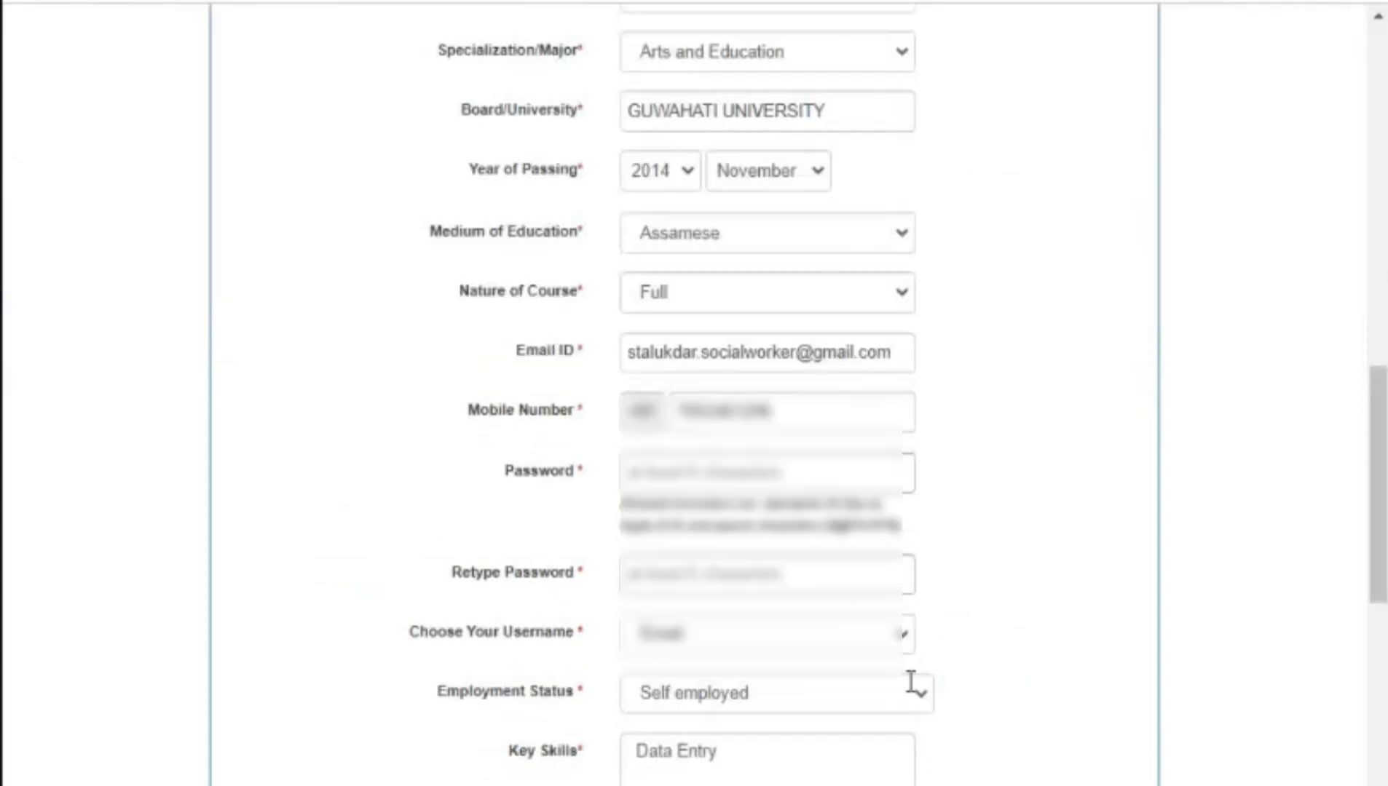
pyautogui.scroll(-10, 911, 682)
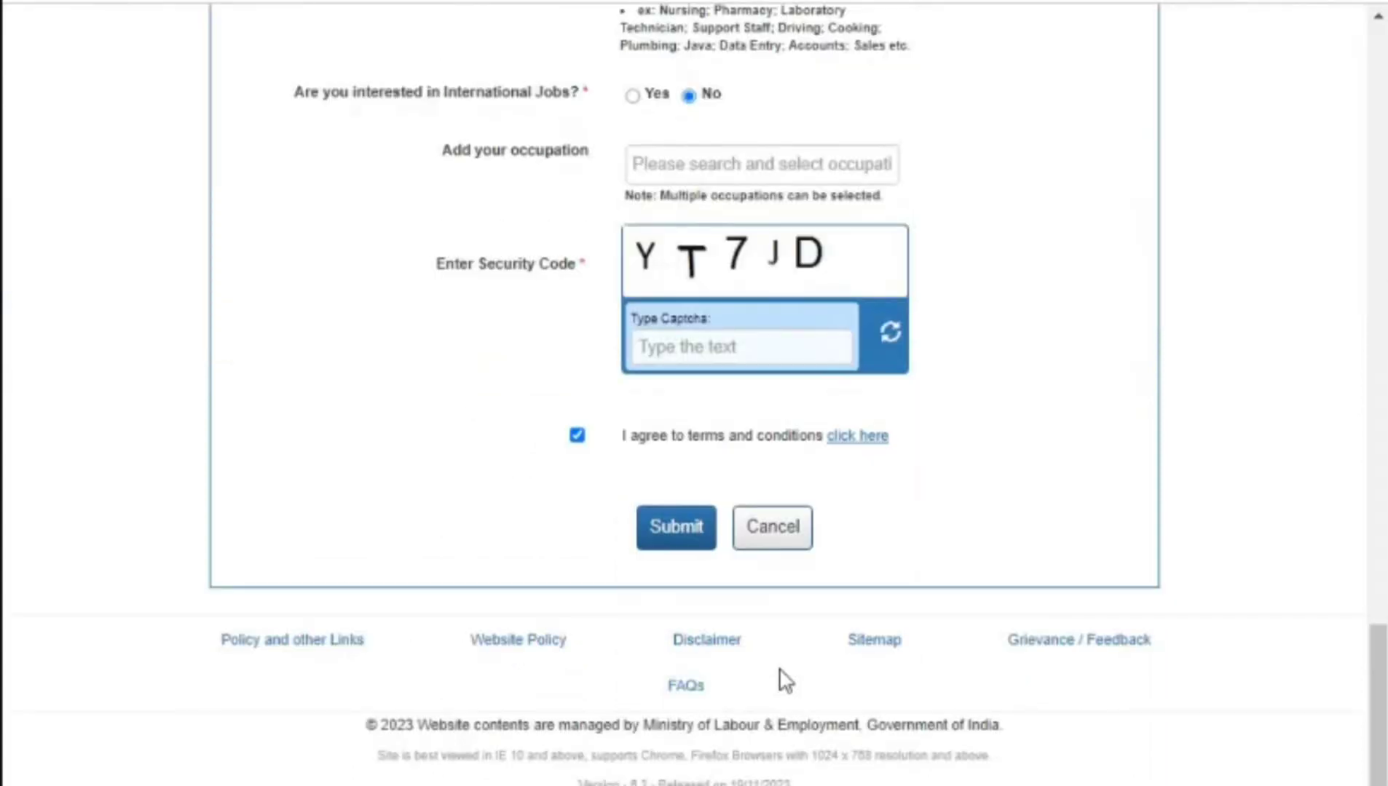
pyautogui.click(776, 535)
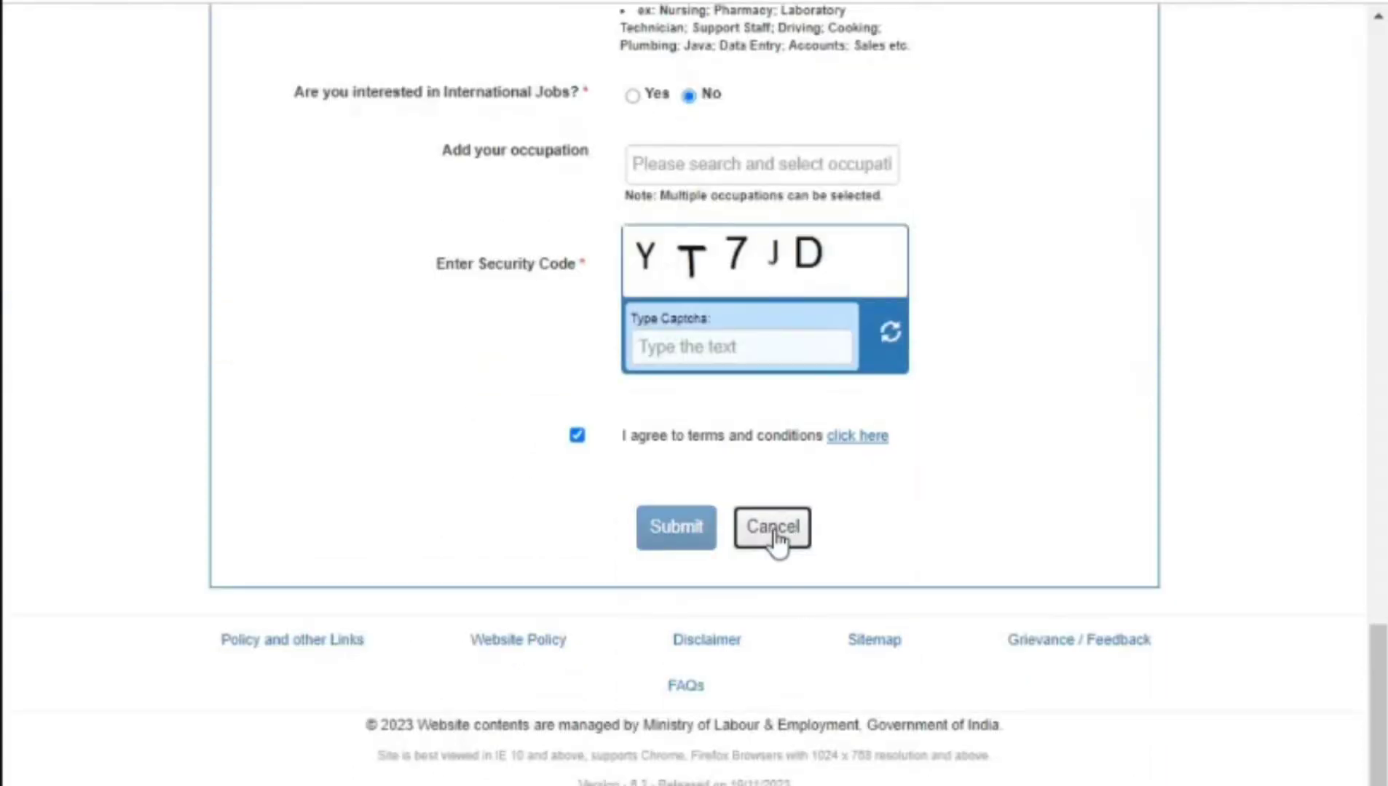